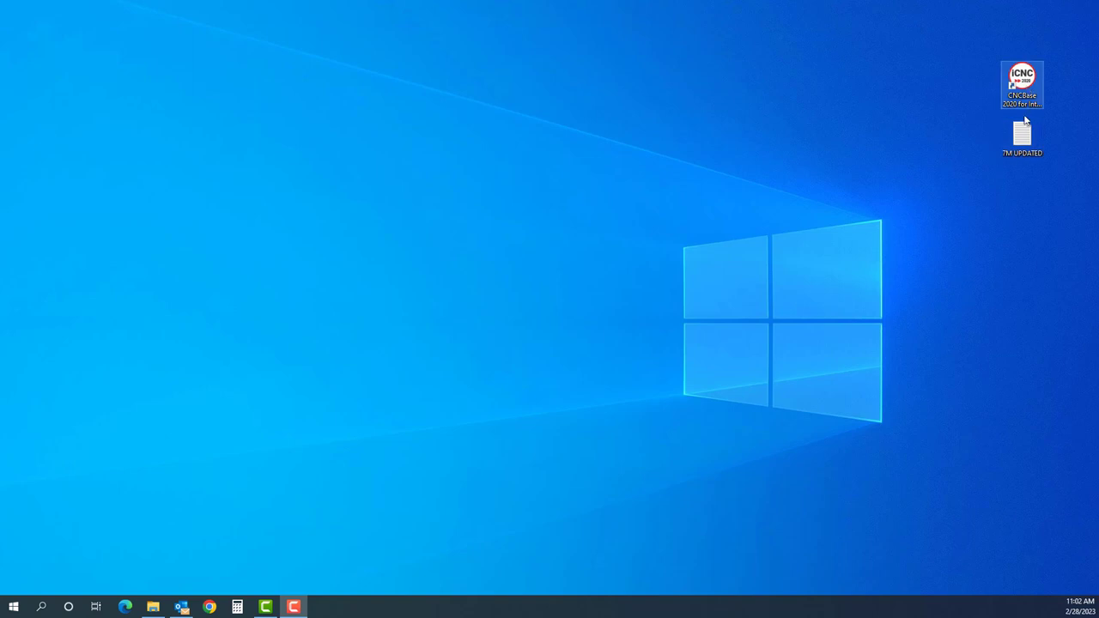
# Step: Launch CNCBase 2020 by dropping the 7M UPDATED file onto its desktop shortcut
pyautogui.moveTo(1024, 136); pyautogui.dragTo(1026, 85)
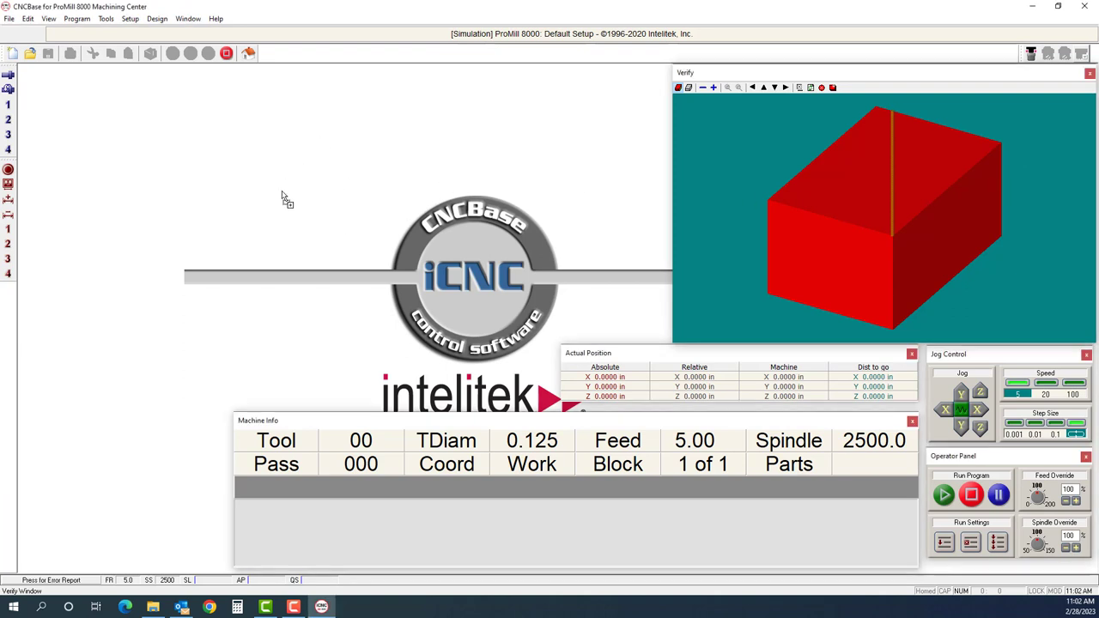
# Step: Load the 7M UPDATED program into CNCBase and maximize its program window in the editor
pyautogui.moveTo(266, 232); pyautogui.dragTo(255, 172)
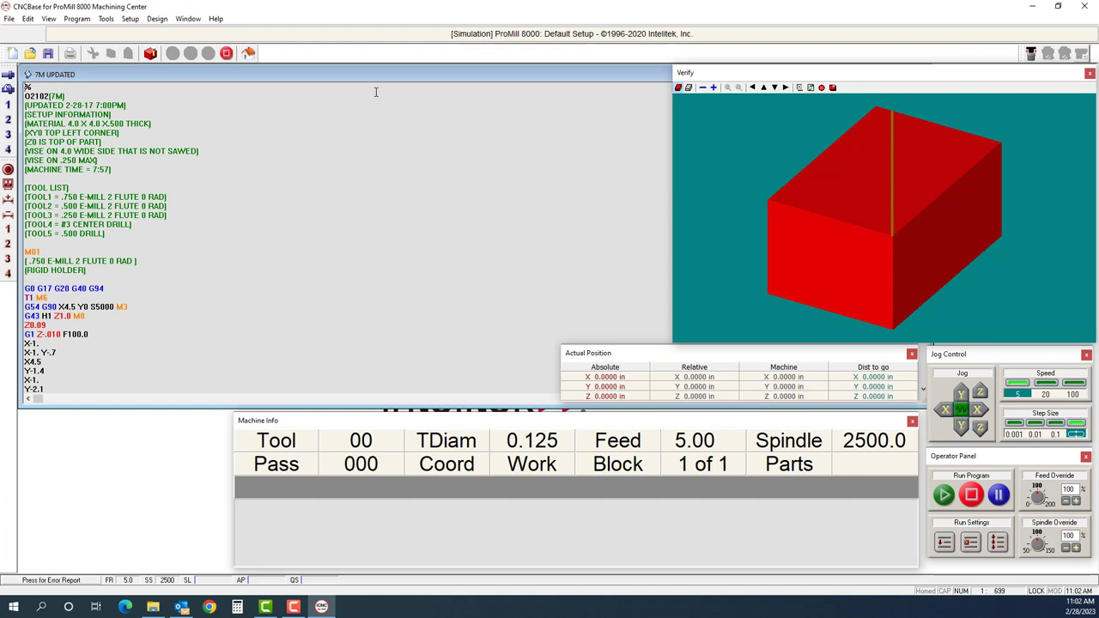
pyautogui.doubleClick(631, 76)
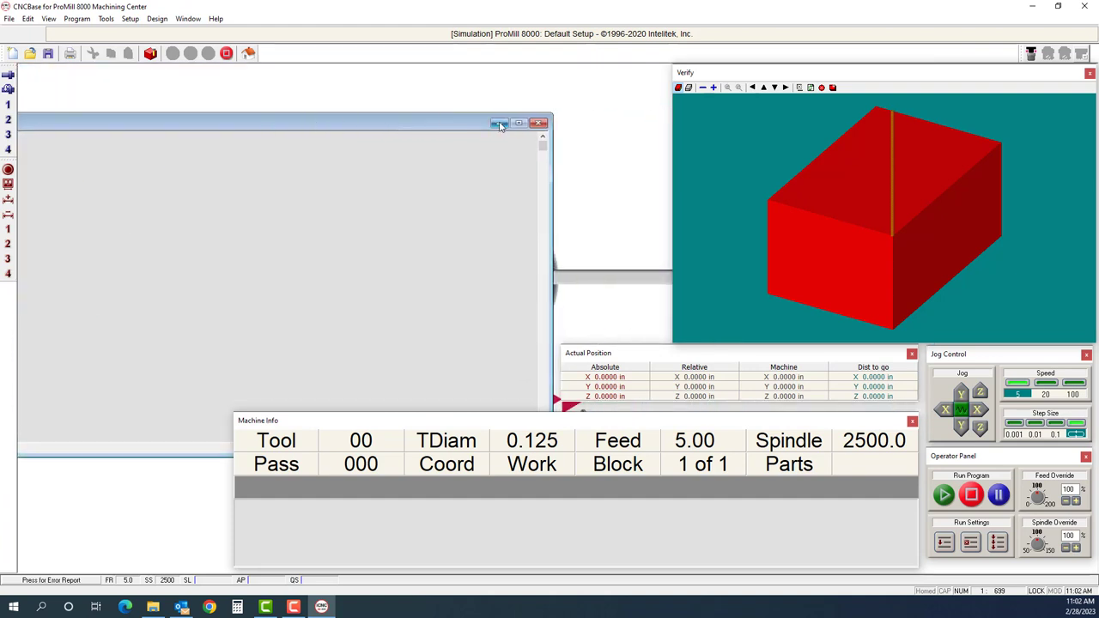
pyautogui.click(518, 122)
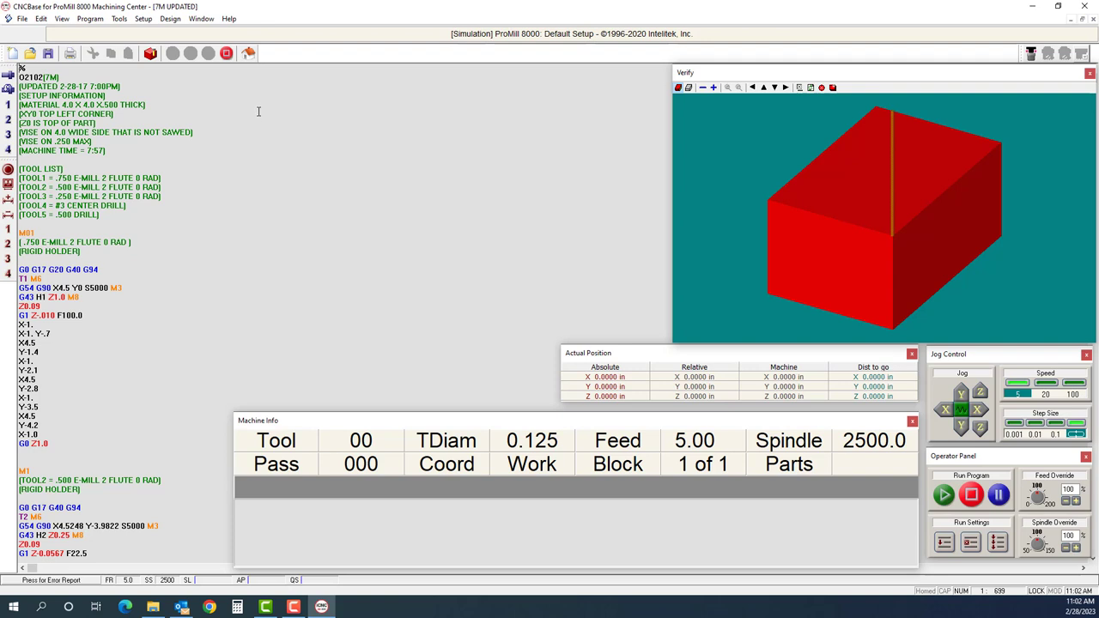
# Step: Send the ProMill 8000 to its machine home reference point
pyautogui.click(248, 54)
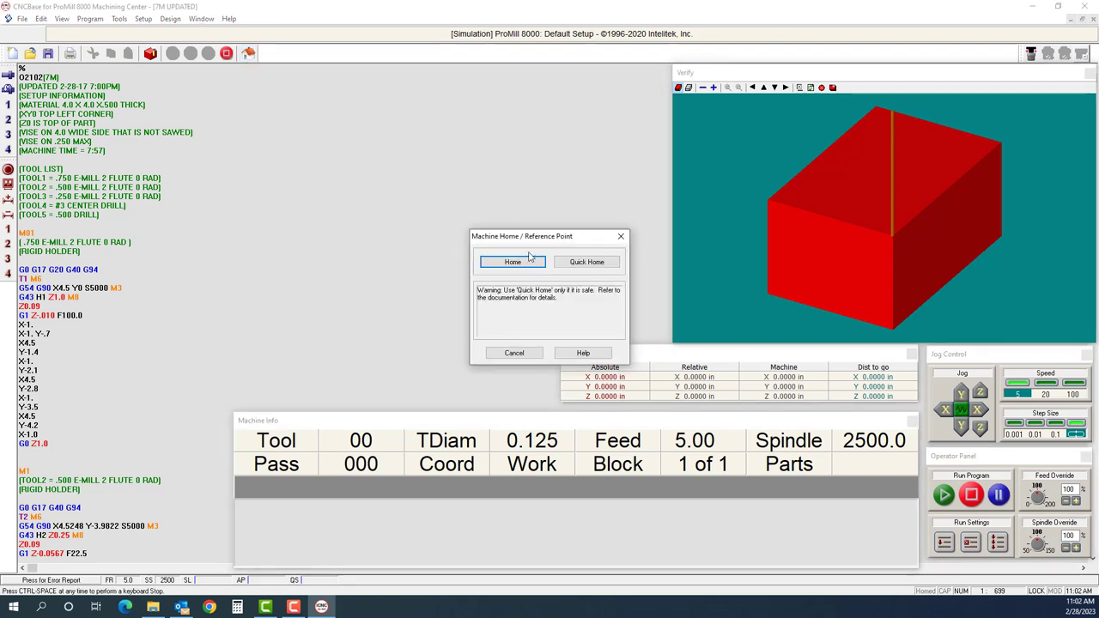
pyautogui.click(539, 261)
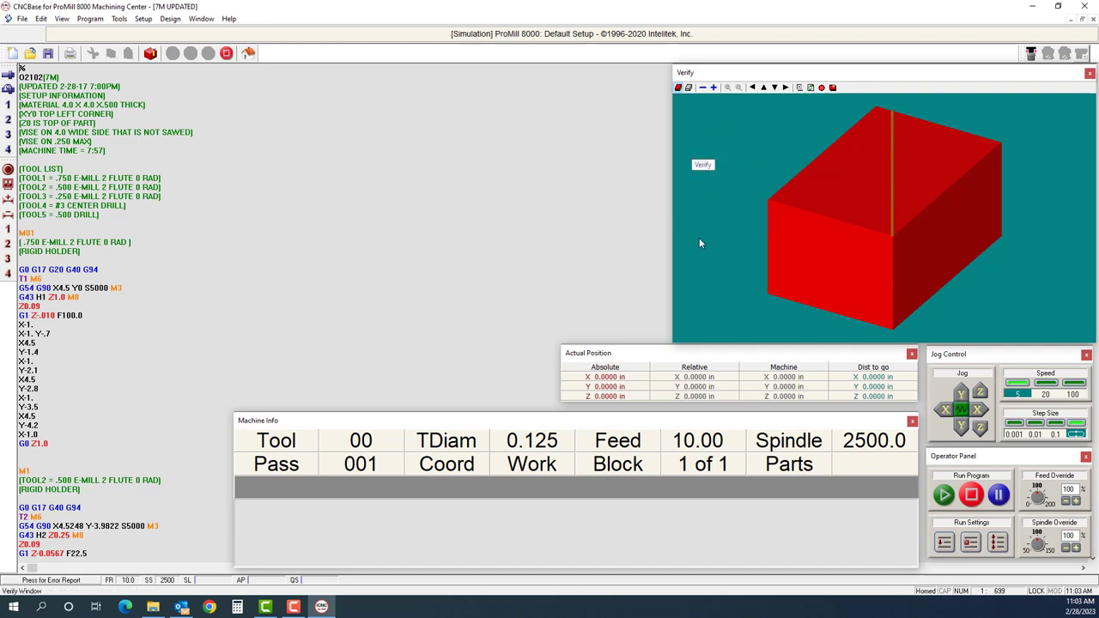
# Step: Open the Verify window's Setup settings, reposition the dialog and show its Stock tab
pyautogui.rightClick(763, 145)
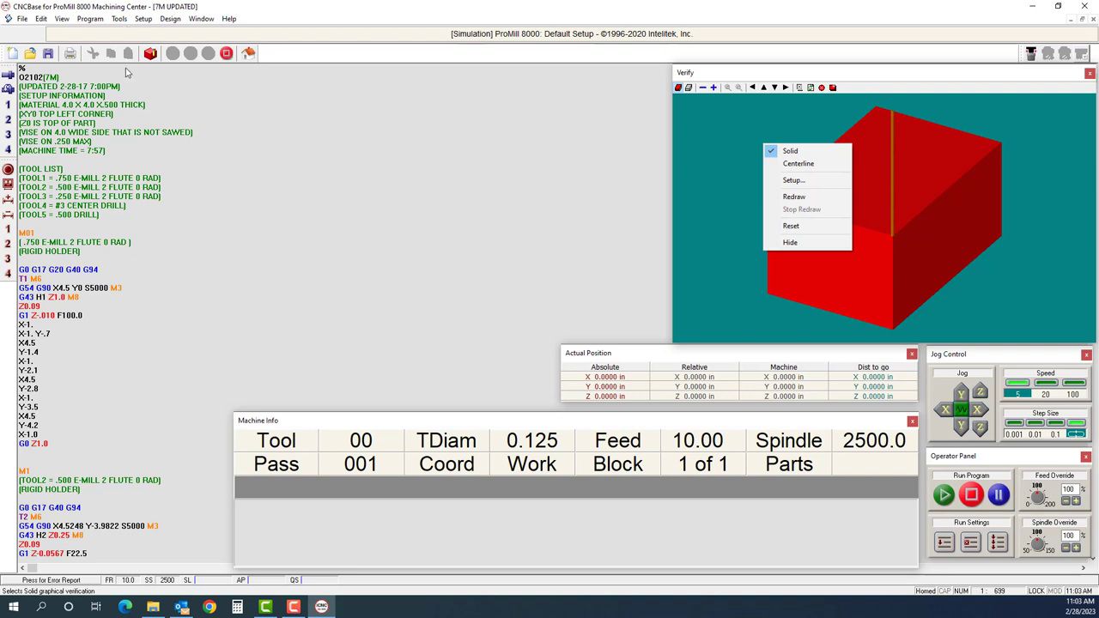
pyautogui.click(796, 185)
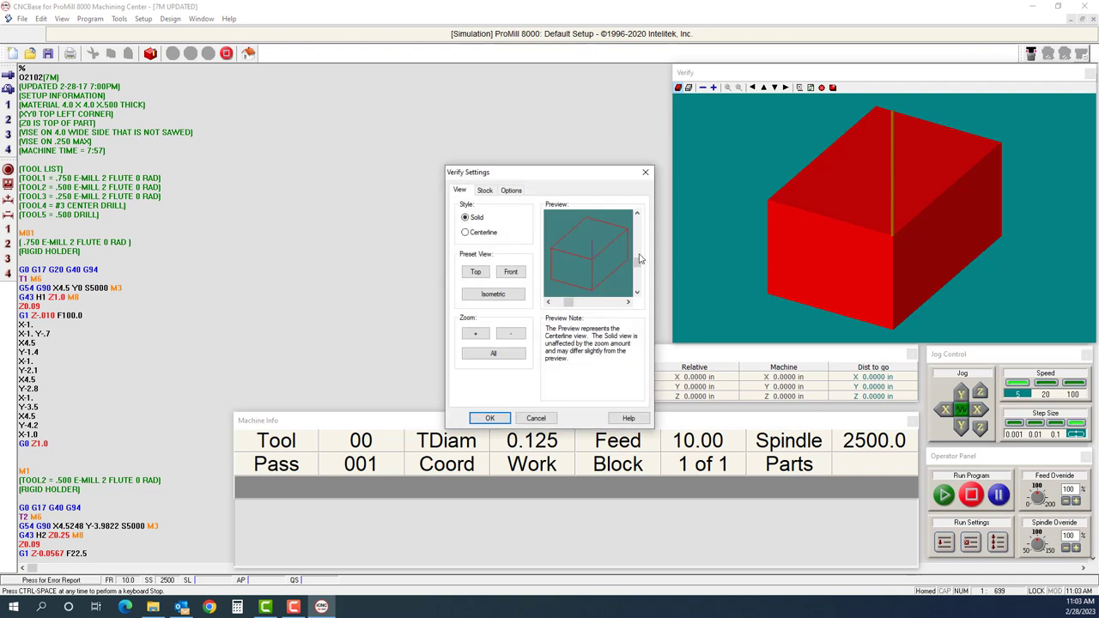
pyautogui.moveTo(582, 186); pyautogui.dragTo(528, 120)
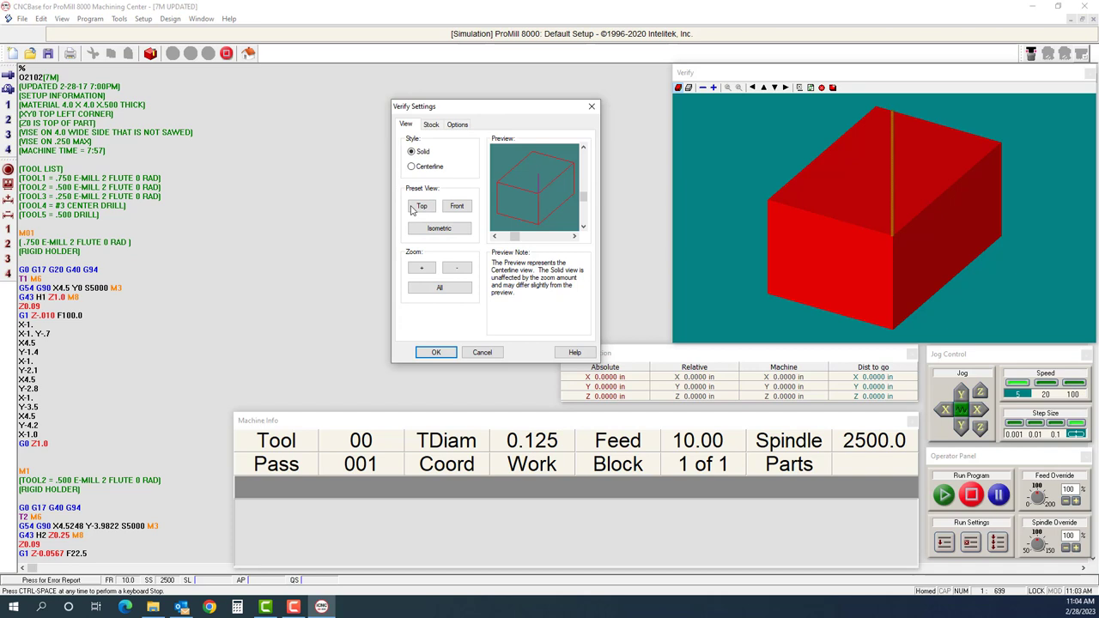
pyautogui.click(432, 124)
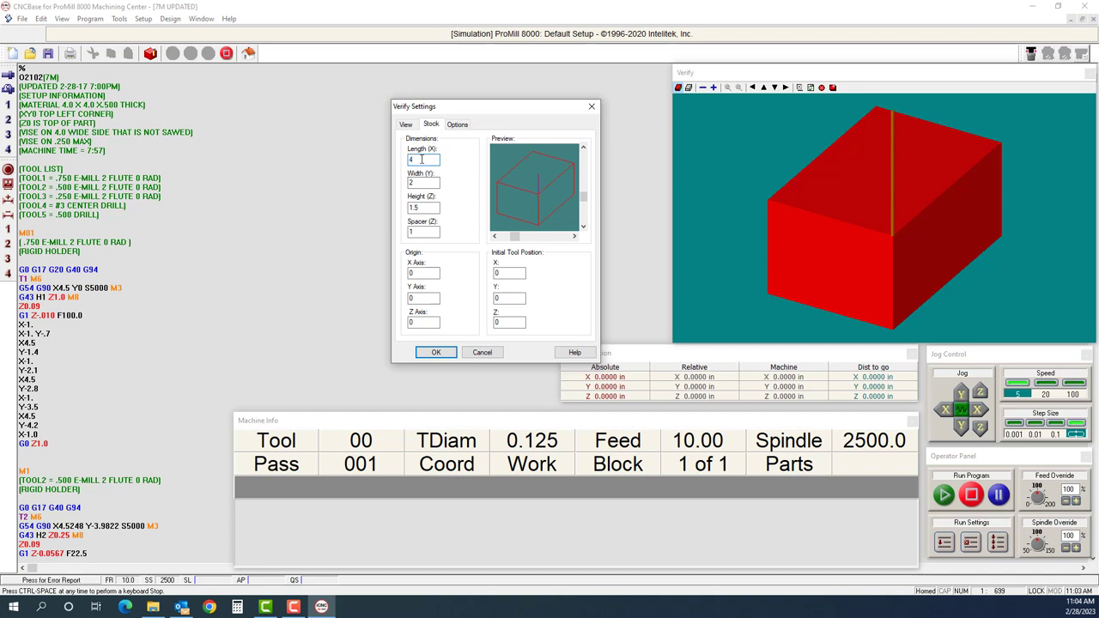
# Step: Enter stock Length 4, Width 4 and Height 0.5 in the Stock tab
pyautogui.press('Tab')
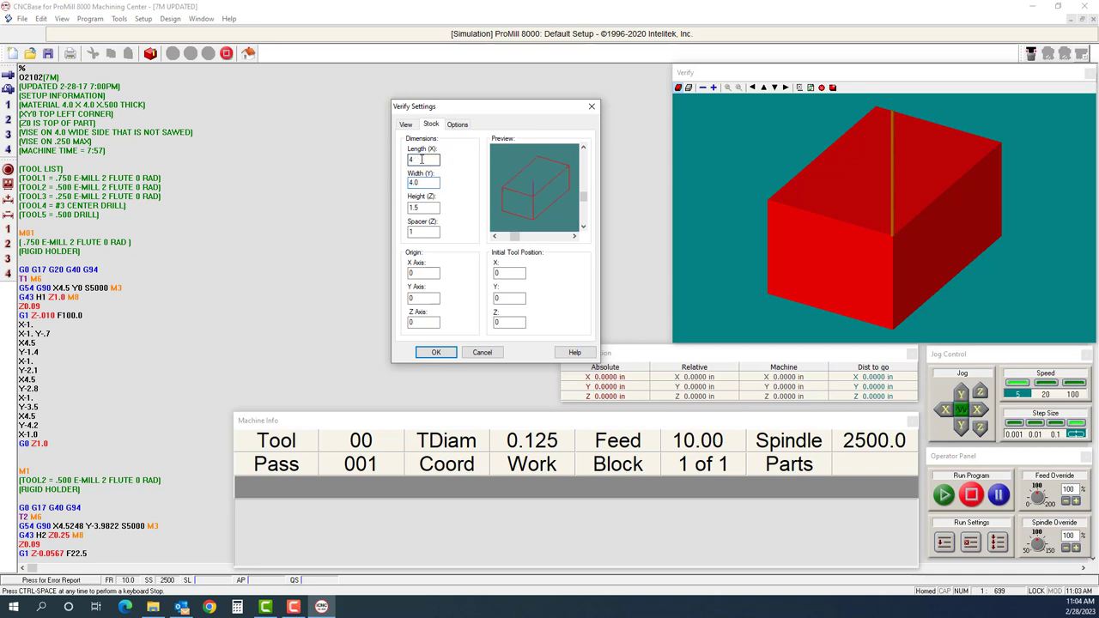
pyautogui.press('Tab')
pyautogui.write('1')
pyautogui.press('Tab')
pyautogui.click(423, 273)
pyautogui.click(574, 234)
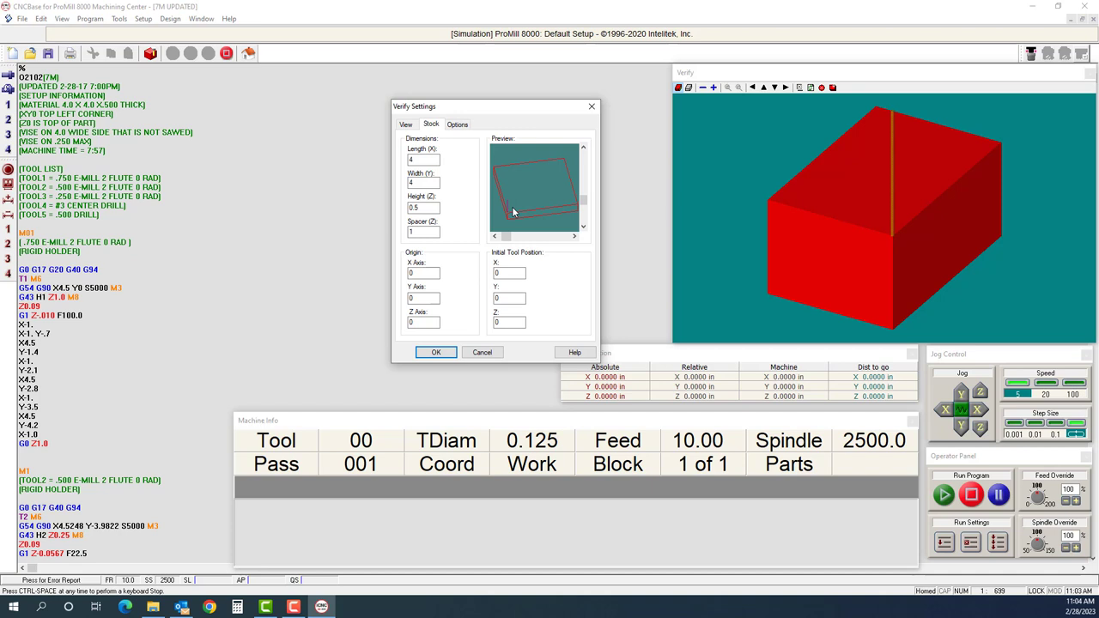
# Step: Rotate the stock preview to check the 4 x 4 x 0.5 slab, then confirm Verify Settings with OK
pyautogui.moveTo(518, 210); pyautogui.dragTo(515, 196)
pyautogui.moveTo(526, 201); pyautogui.dragTo(473, 175)
pyautogui.doubleClick(424, 296)
pyautogui.click(436, 352)
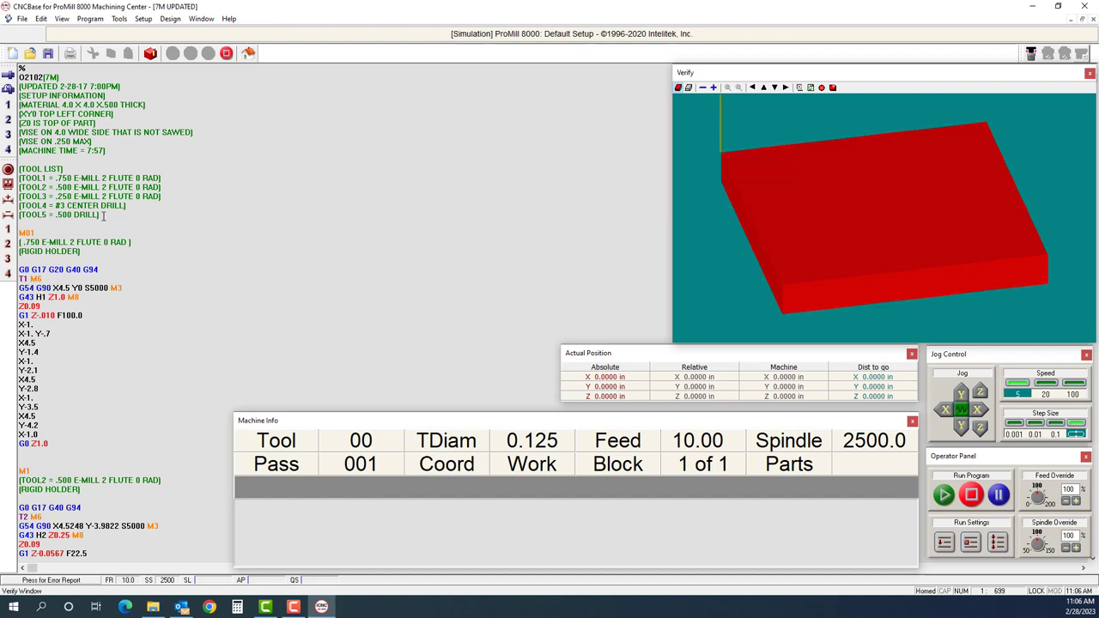
# Step: In the Tools Setup Library, give Tool 01 a 0.750 diameter and apply
pyautogui.click(119, 19)
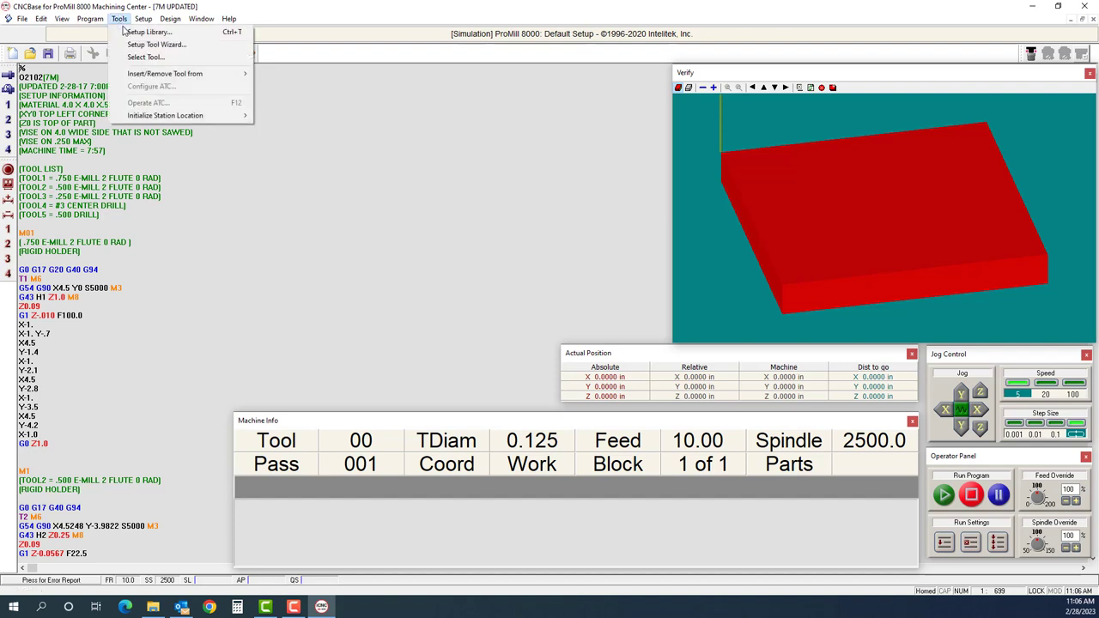
pyautogui.click(172, 33)
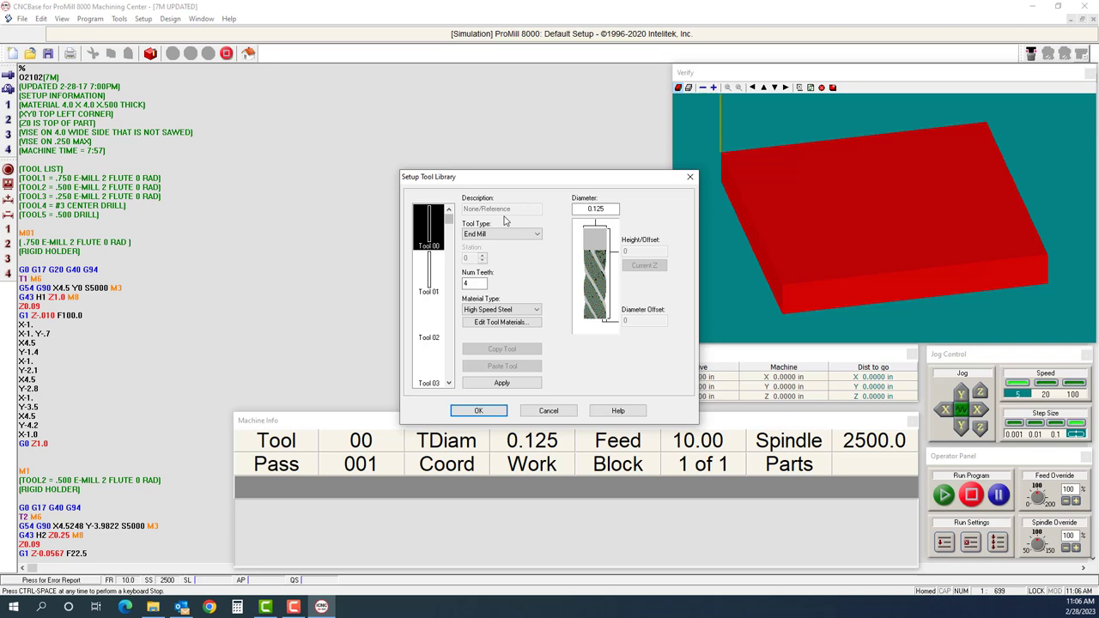
pyautogui.click(435, 279)
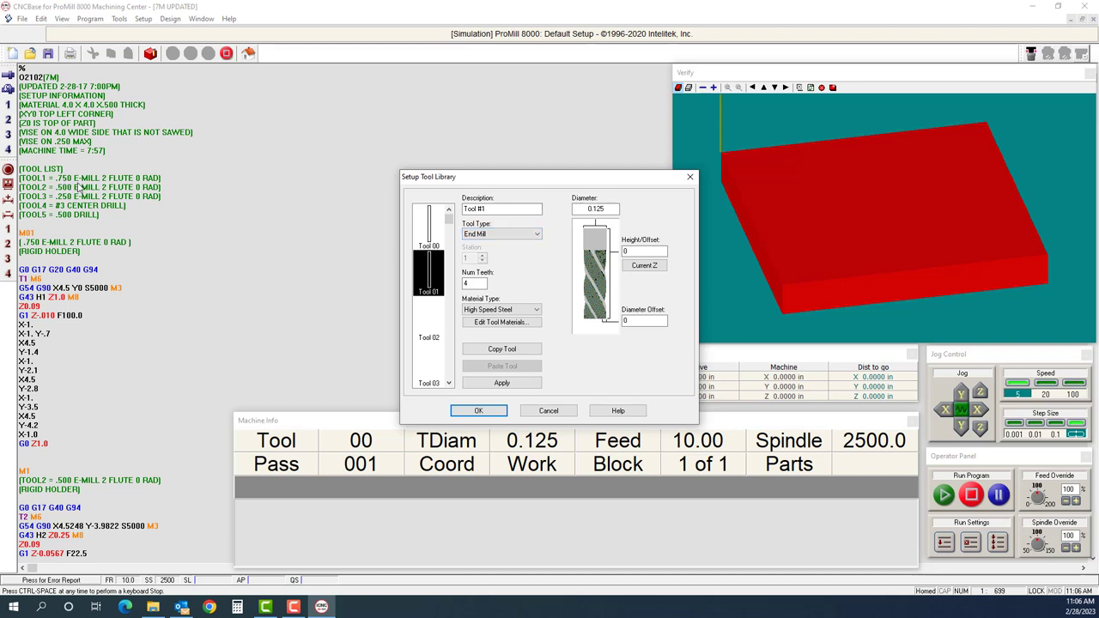
pyautogui.click(493, 209)
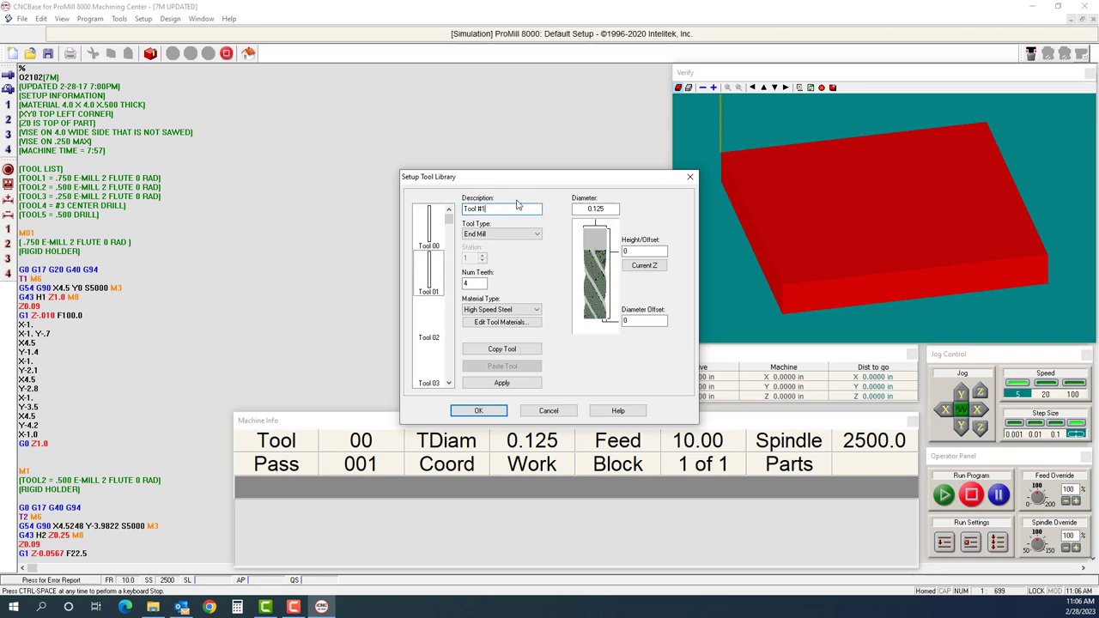
pyautogui.doubleClick(588, 209)
pyautogui.write('.750')
pyautogui.click(534, 385)
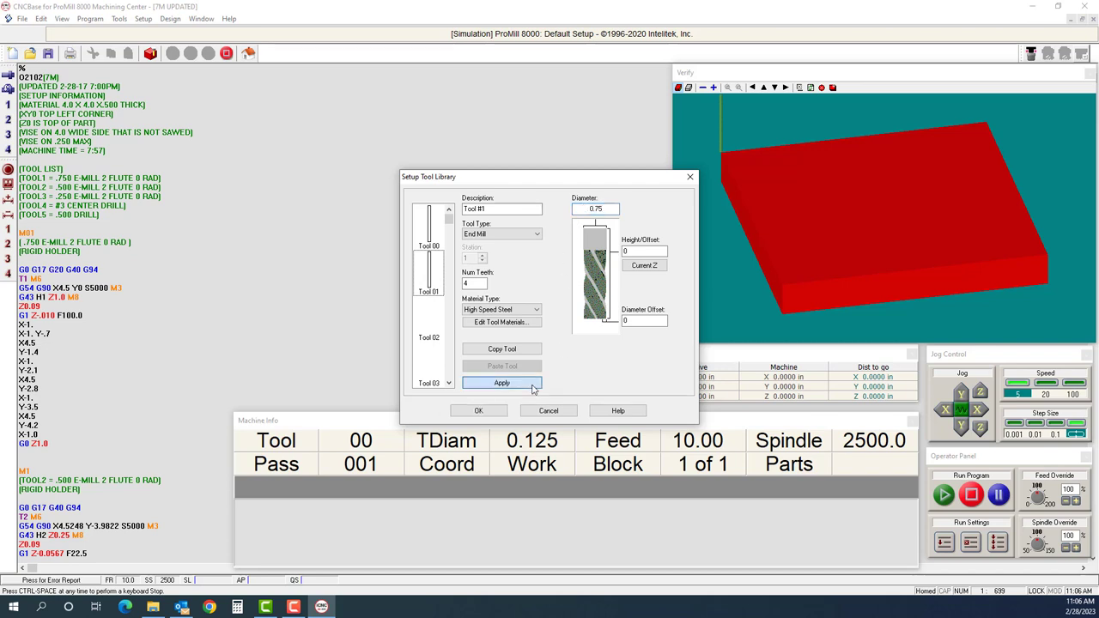
# Step: Make Tool 02 an End Mill with 0.5 diameter and apply
pyautogui.click(424, 322)
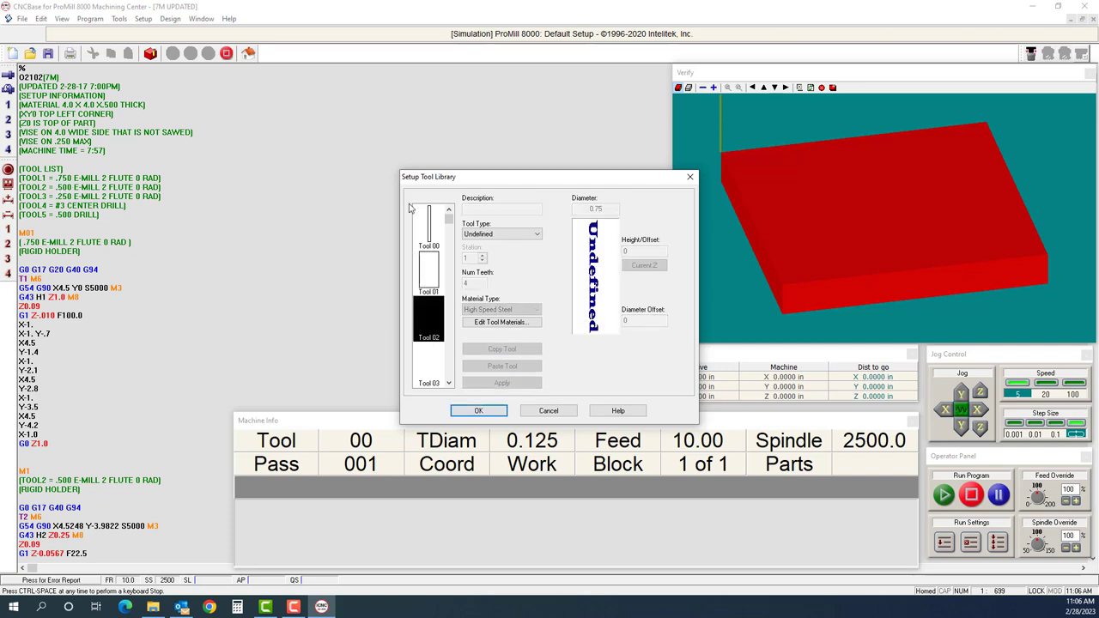
pyautogui.click(478, 236)
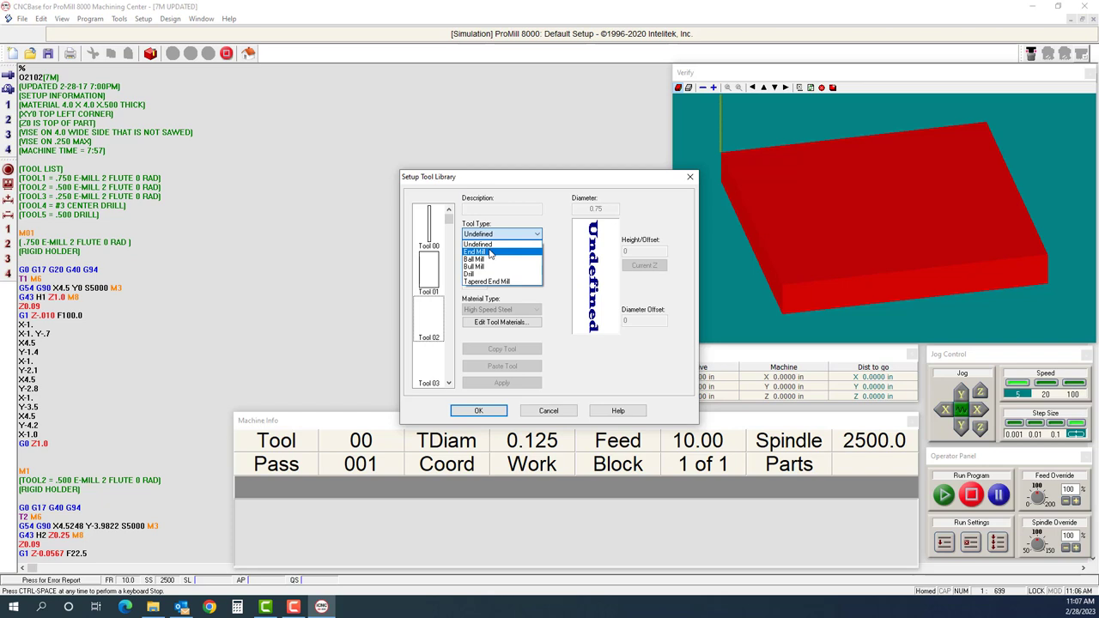
pyautogui.click(491, 252)
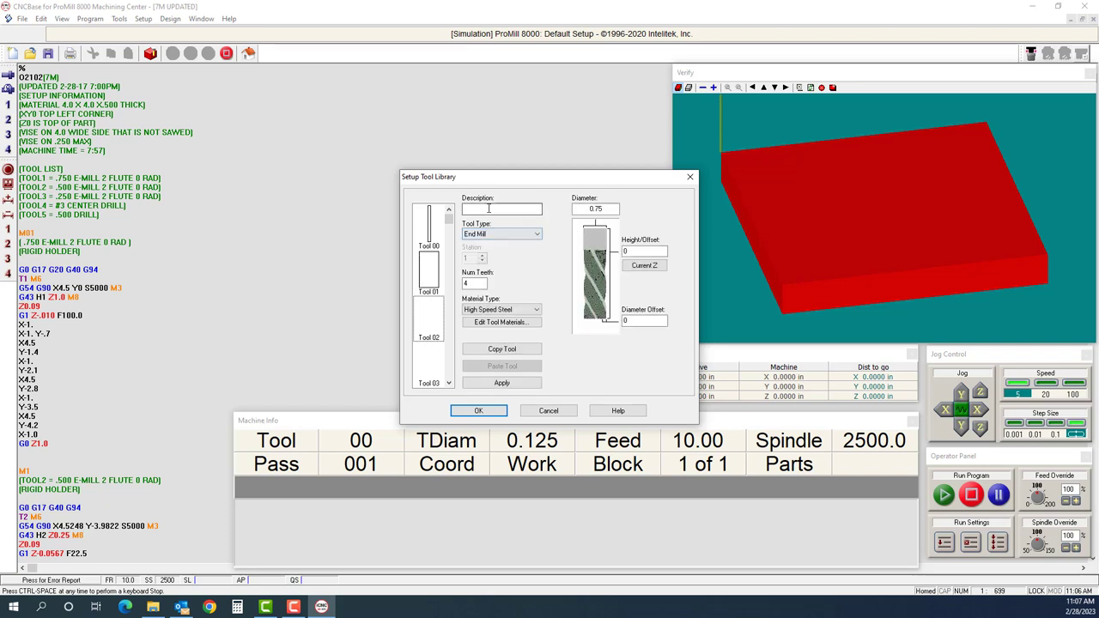
pyautogui.click(488, 209)
pyautogui.moveTo(618, 208); pyautogui.dragTo(568, 212)
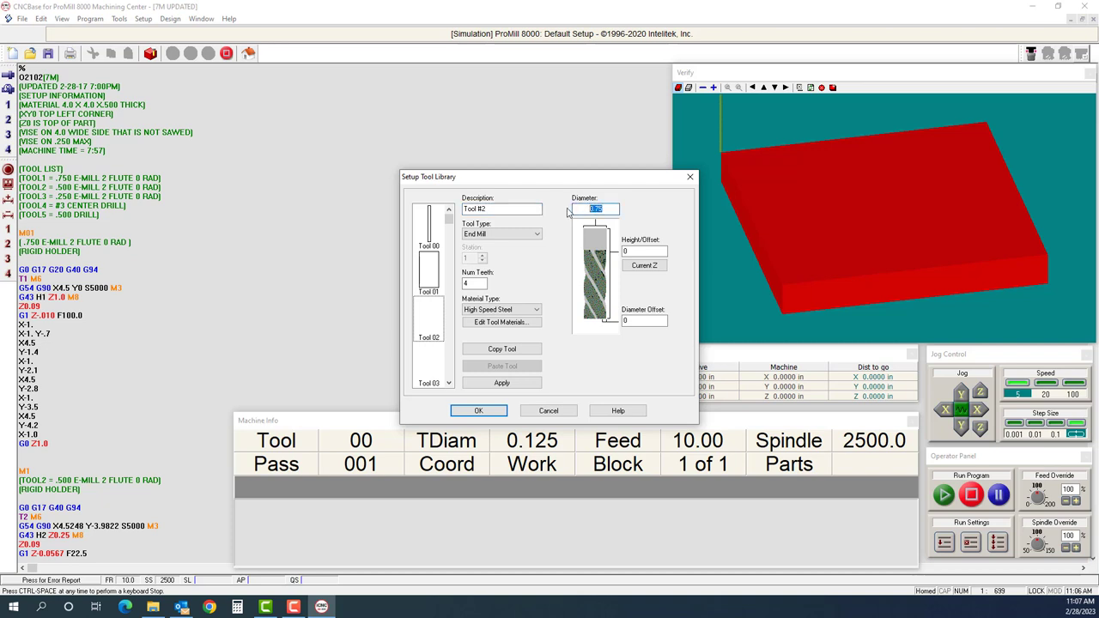
pyautogui.write('.5')
pyautogui.click(487, 387)
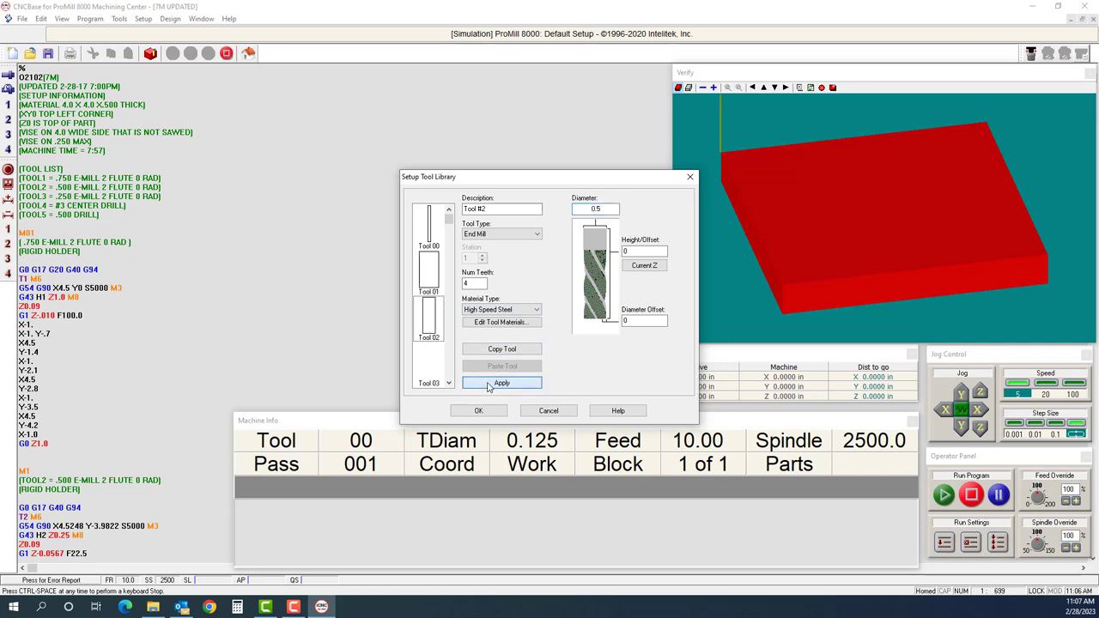
# Step: Define Tool 03 as End Mill 'Tool #3' with 0.25 diameter and apply
pyautogui.click(429, 363)
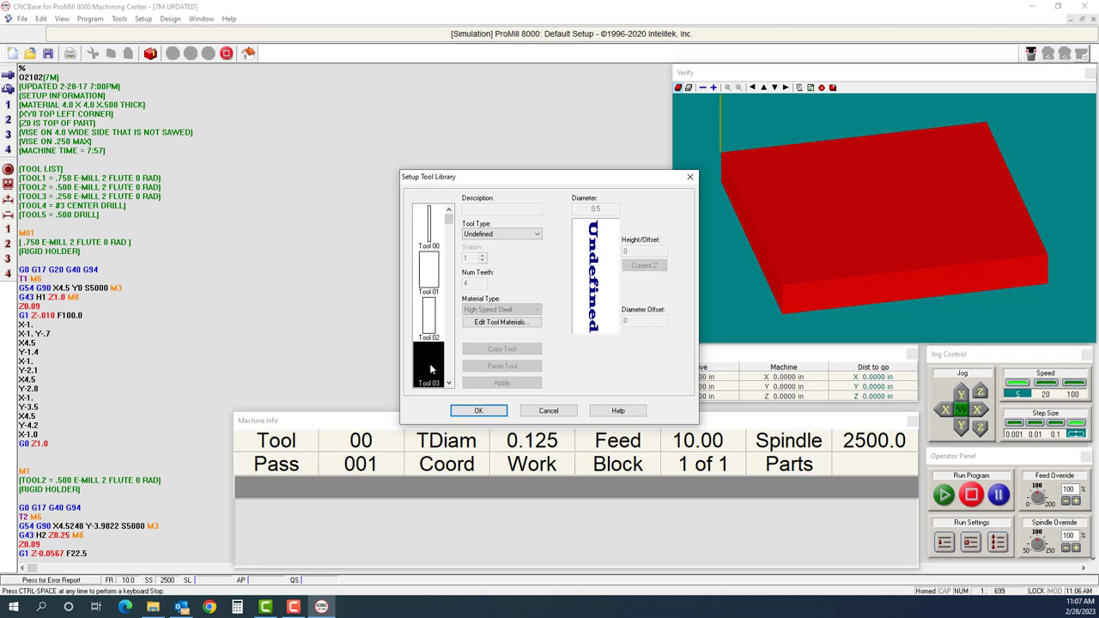
pyautogui.click(482, 234)
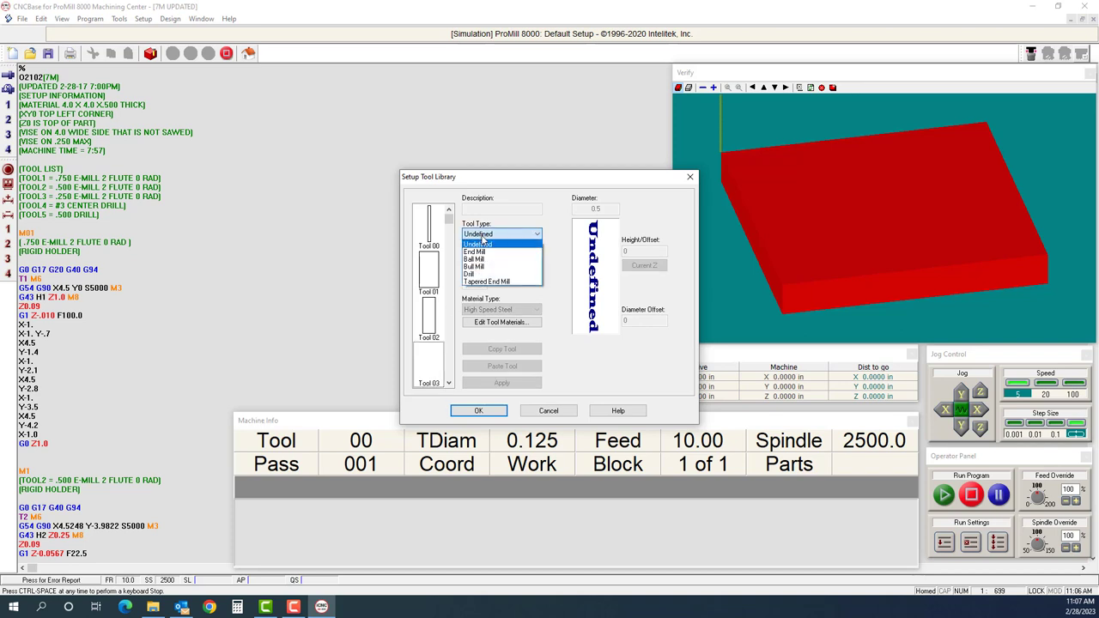
pyautogui.click(485, 251)
pyautogui.click(490, 209)
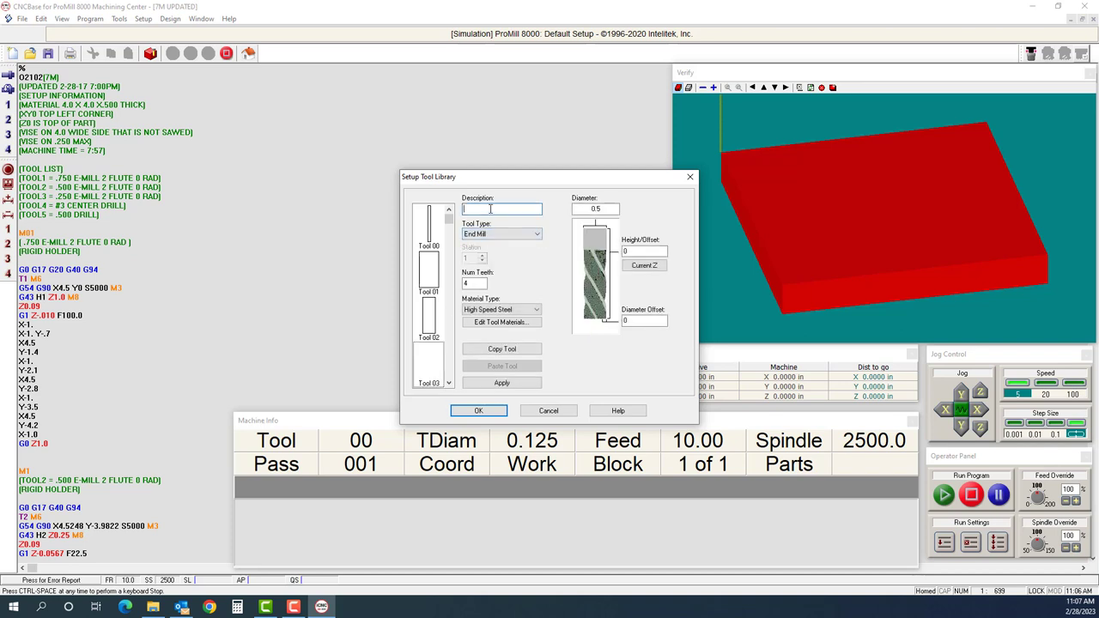
pyautogui.write('Tool #3')
pyautogui.doubleClick(595, 209)
pyautogui.write('0.25')
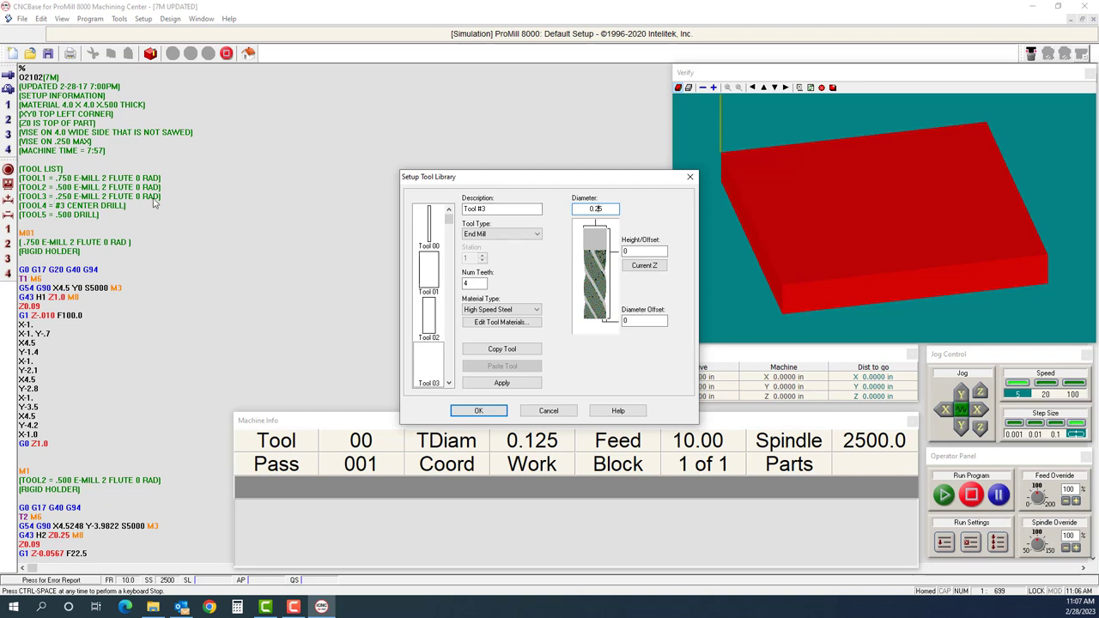
pyautogui.click(502, 383)
pyautogui.click(448, 383)
pyautogui.click(448, 382)
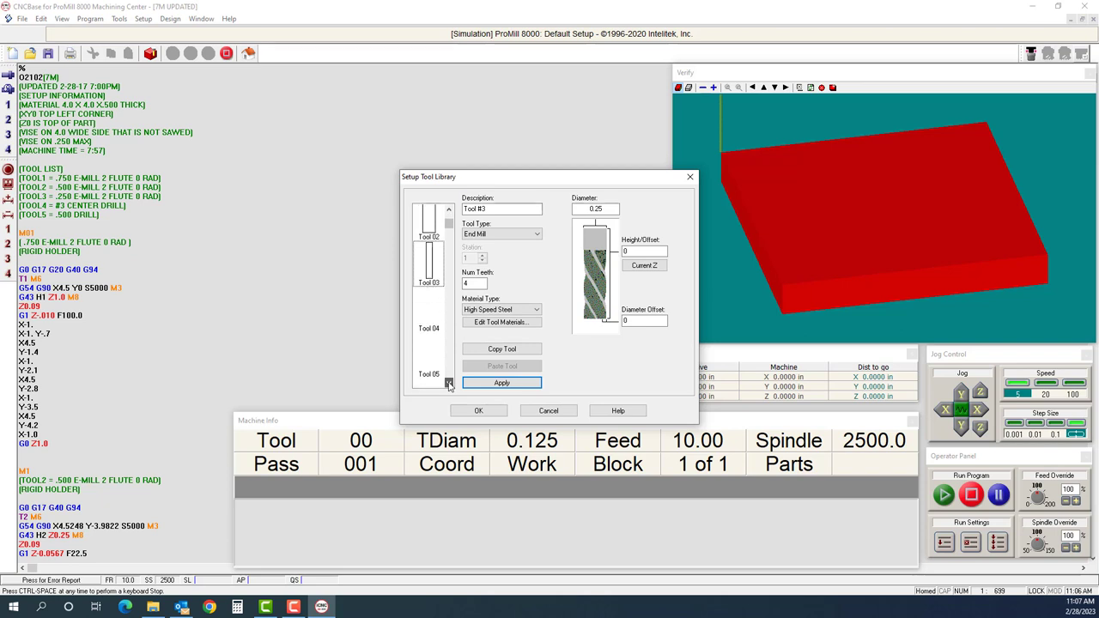
pyautogui.click(448, 383)
pyautogui.click(448, 383)
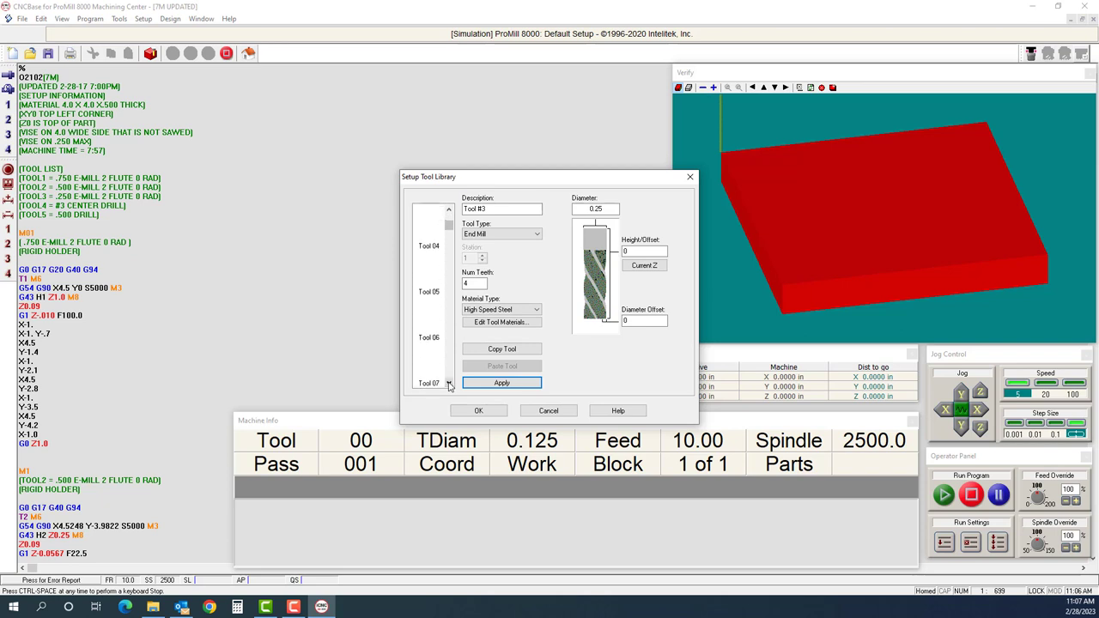
# Step: Make Tool 04 a Drill with 0.125 diameter and apply
pyautogui.click(427, 230)
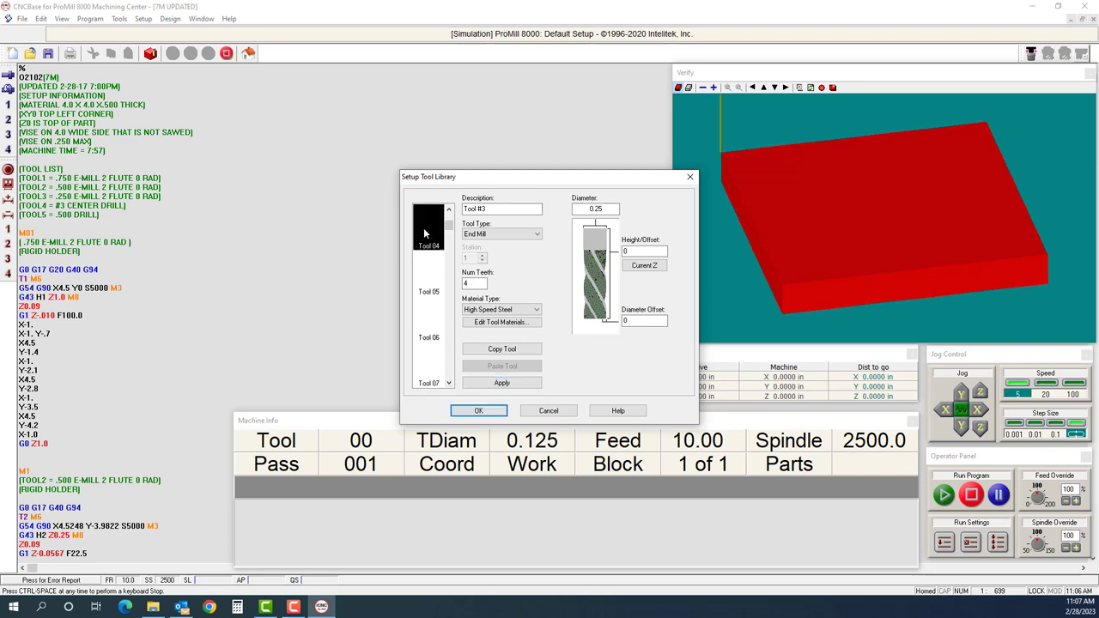
pyautogui.click(496, 237)
pyautogui.click(496, 275)
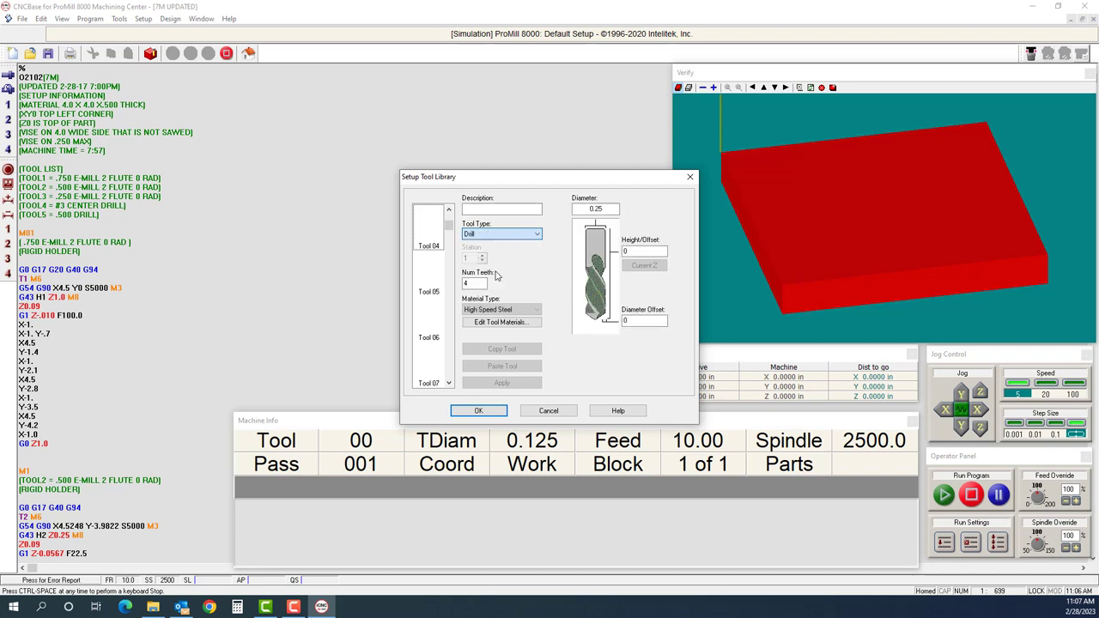
pyautogui.click(494, 211)
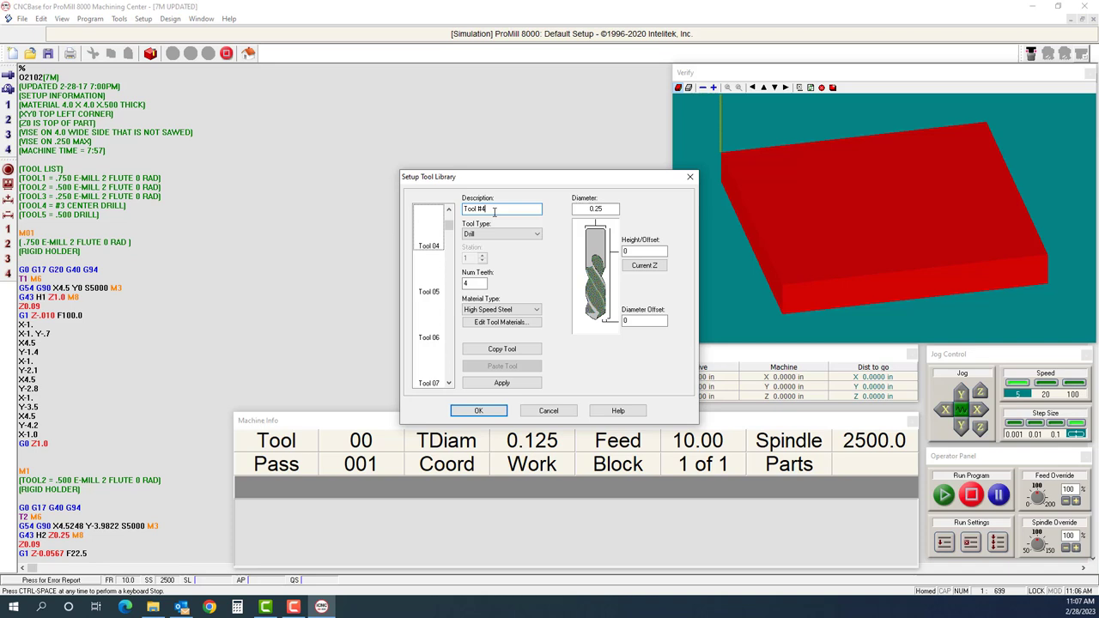
pyautogui.moveTo(606, 209); pyautogui.dragTo(575, 209)
pyautogui.write('.125')
pyautogui.click(501, 384)
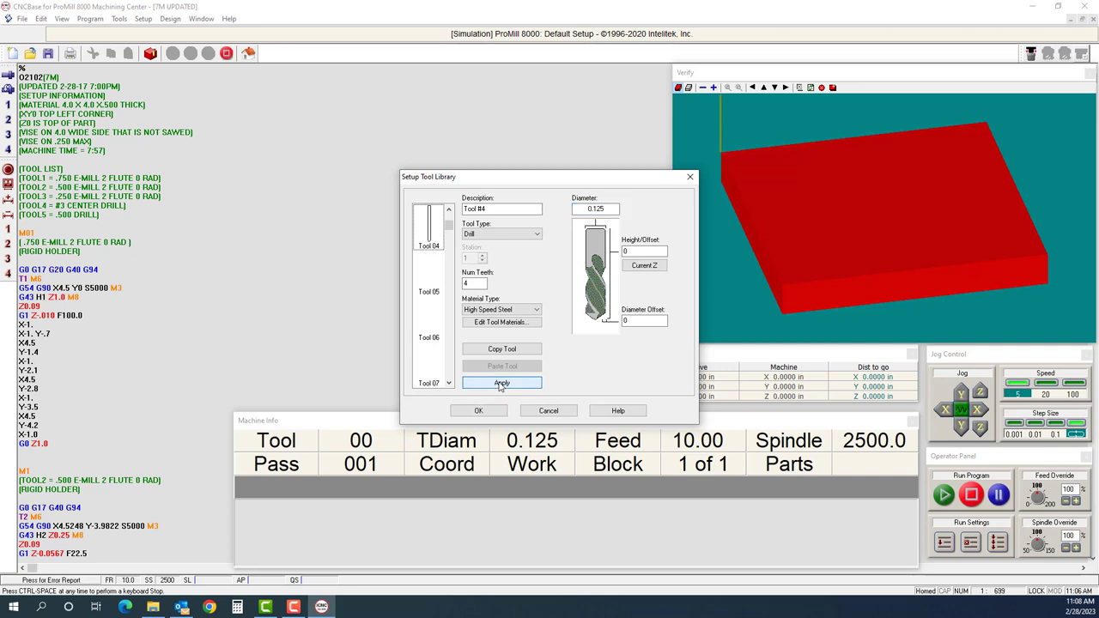
# Step: Define Tool 05 as Drill 'Tool #5' with 0.5 diameter and apply
pyautogui.click(431, 282)
pyautogui.click(486, 233)
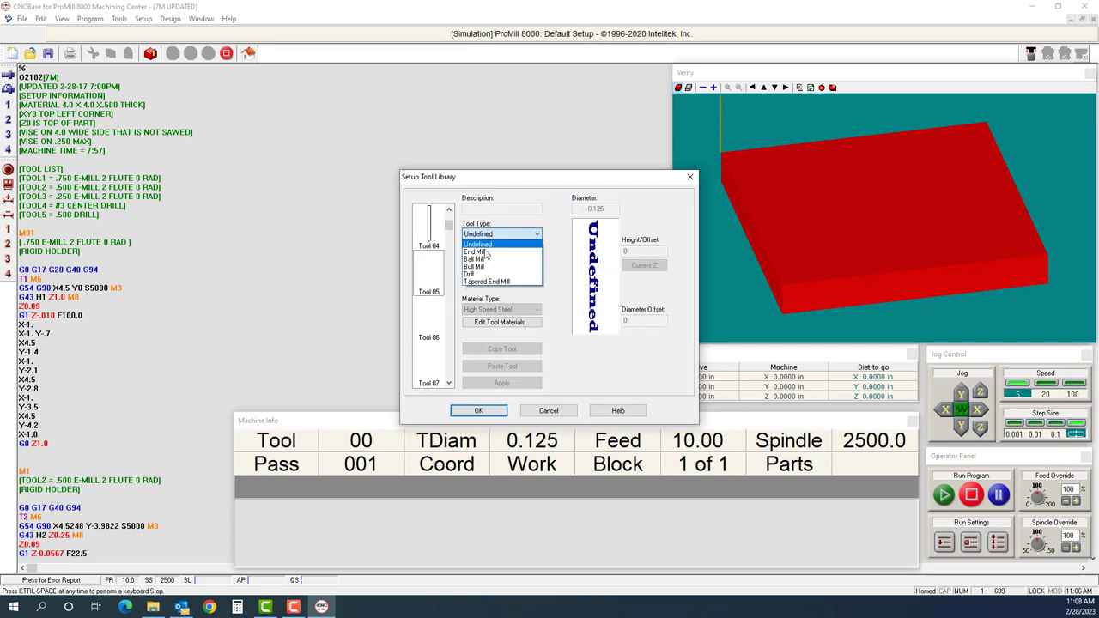
pyautogui.click(477, 274)
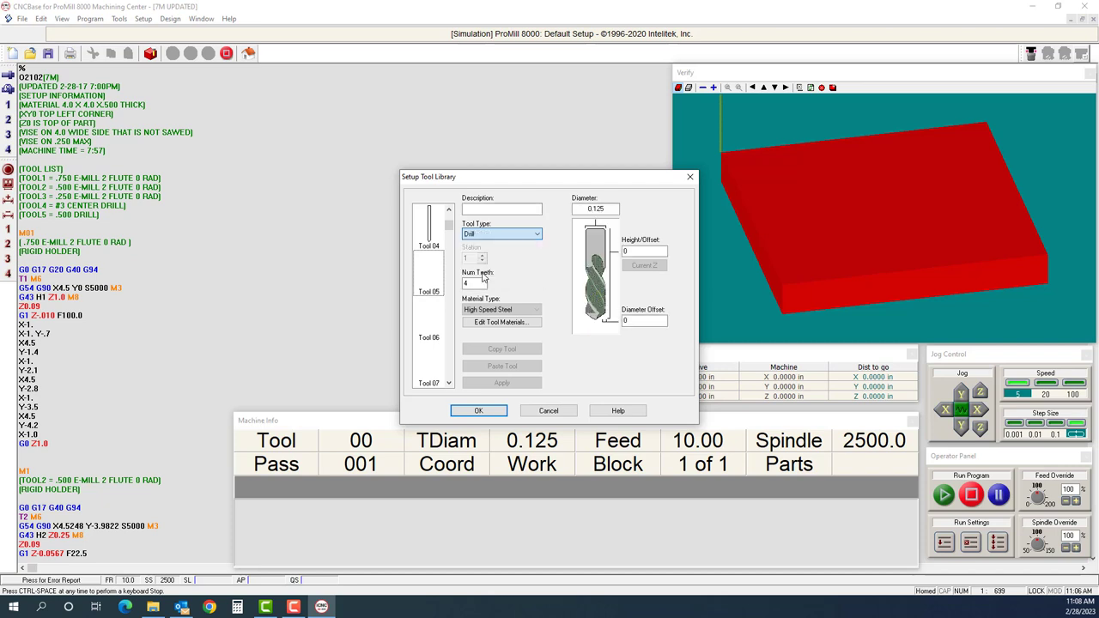
pyautogui.click(494, 209)
pyautogui.write('Tool')
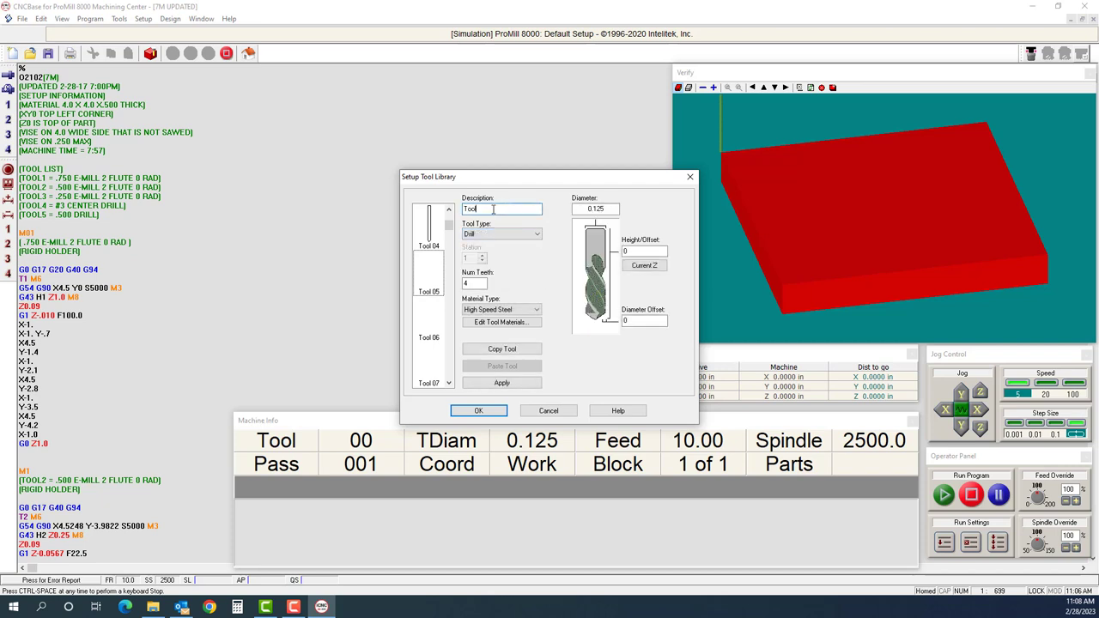
pyautogui.write(' #5')
pyautogui.press('Tab')
pyautogui.write('5')
pyautogui.click(503, 383)
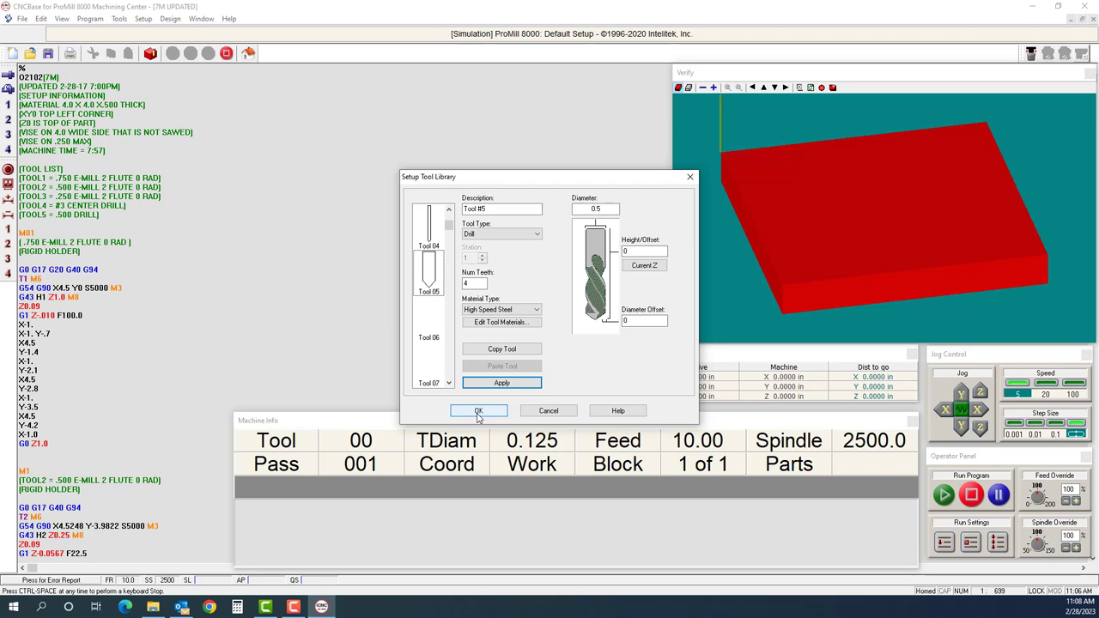
# Step: Review Tool 02's end mill settings and close the tool library with OK
pyautogui.scroll(2, 429, 292)
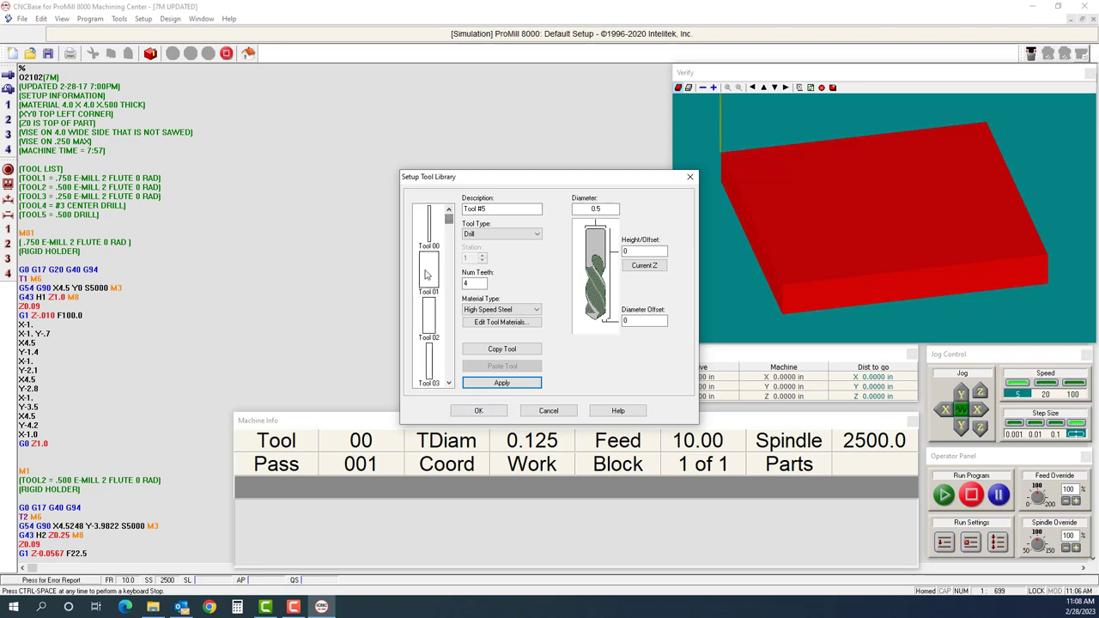
pyautogui.click(432, 315)
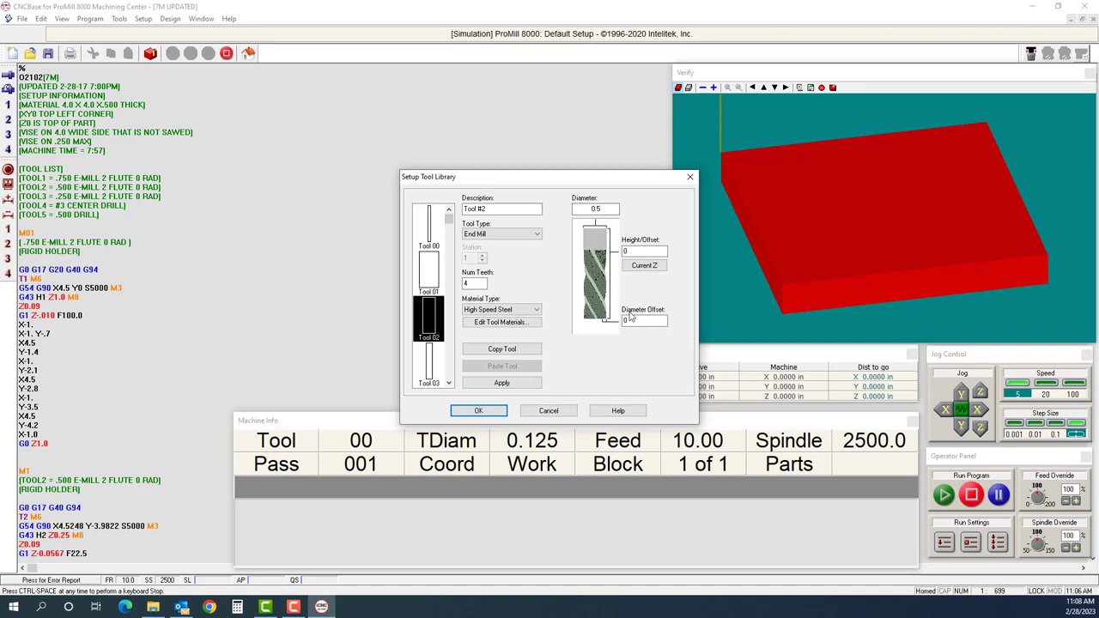
pyautogui.click(479, 411)
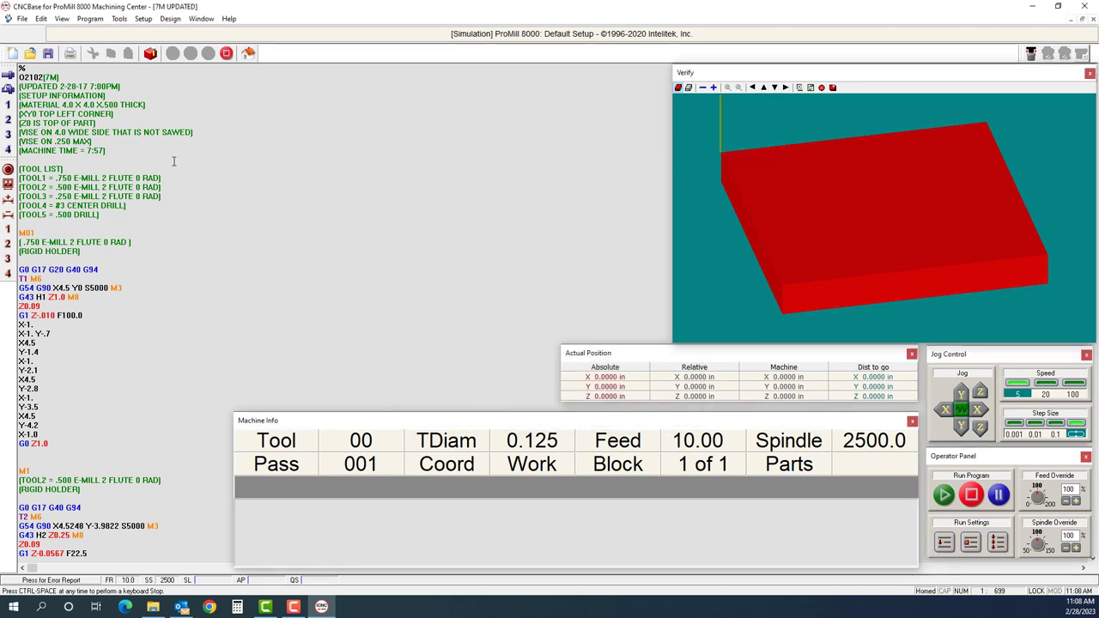
# Step: In Setup Offsets, store 0.250 inch for offset 2 and close the dialog with OK
pyautogui.click(143, 19)
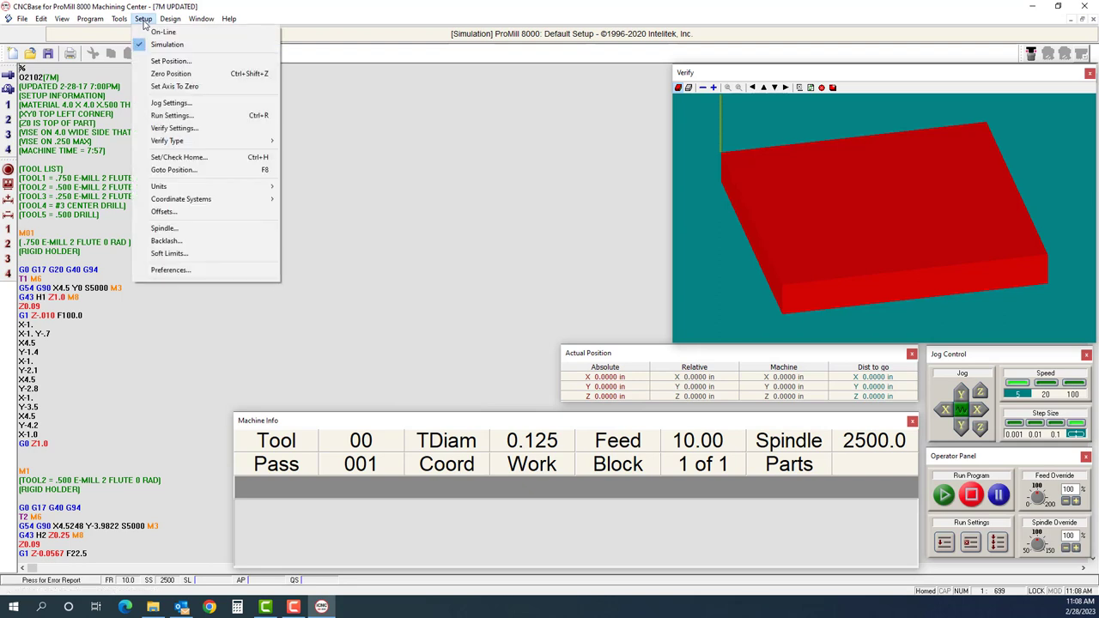
pyautogui.click(163, 211)
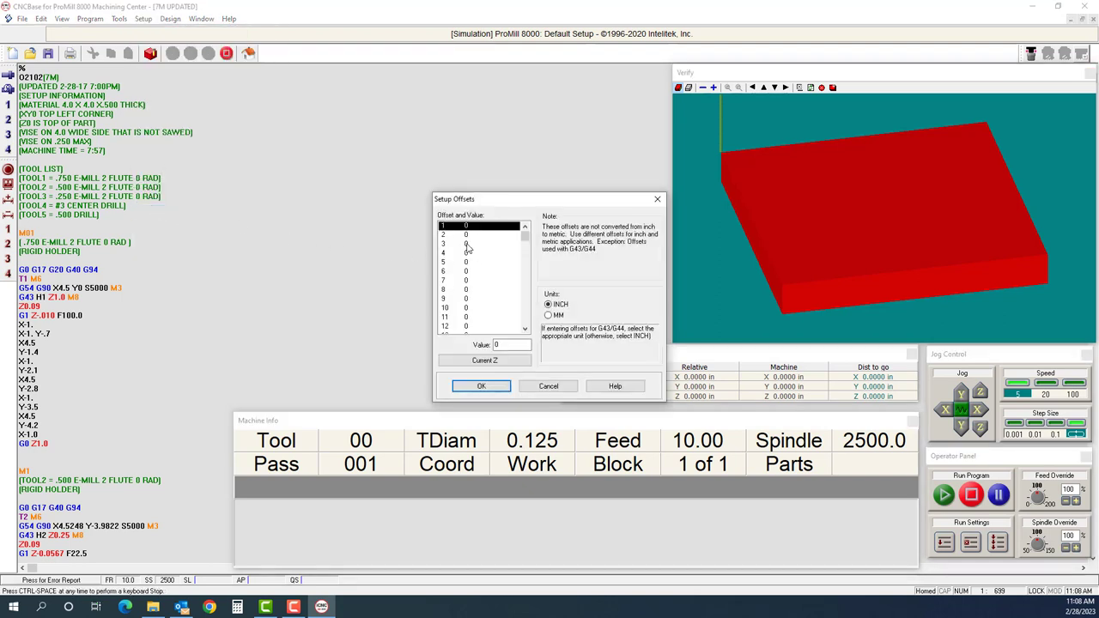
pyautogui.click(469, 237)
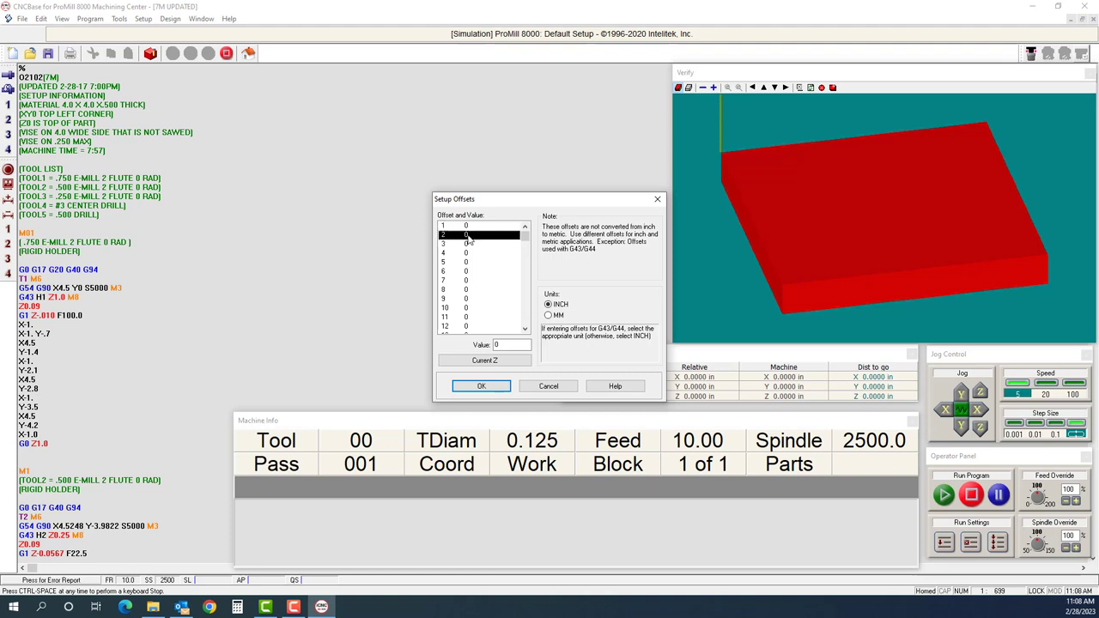
pyautogui.doubleClick(507, 345)
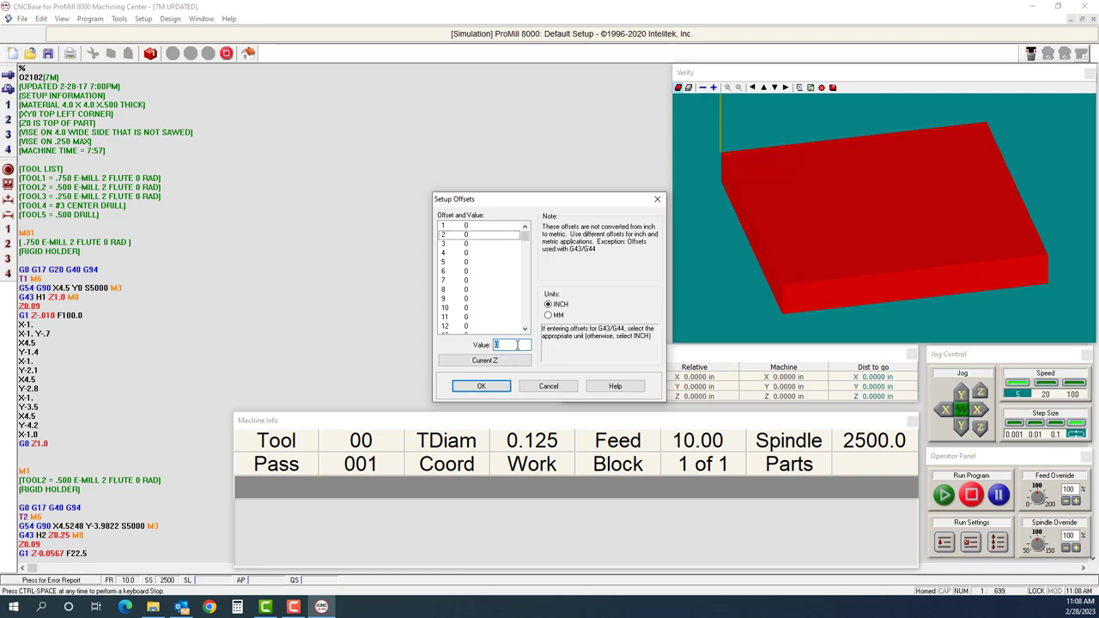
pyautogui.write('250')
pyautogui.click(472, 235)
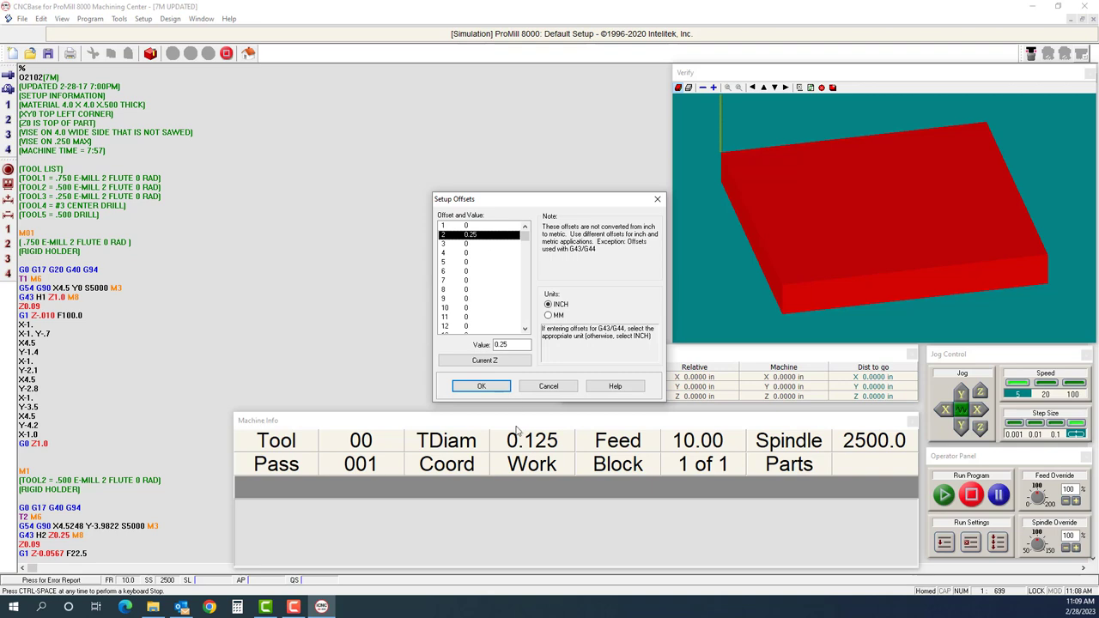
pyautogui.click(483, 386)
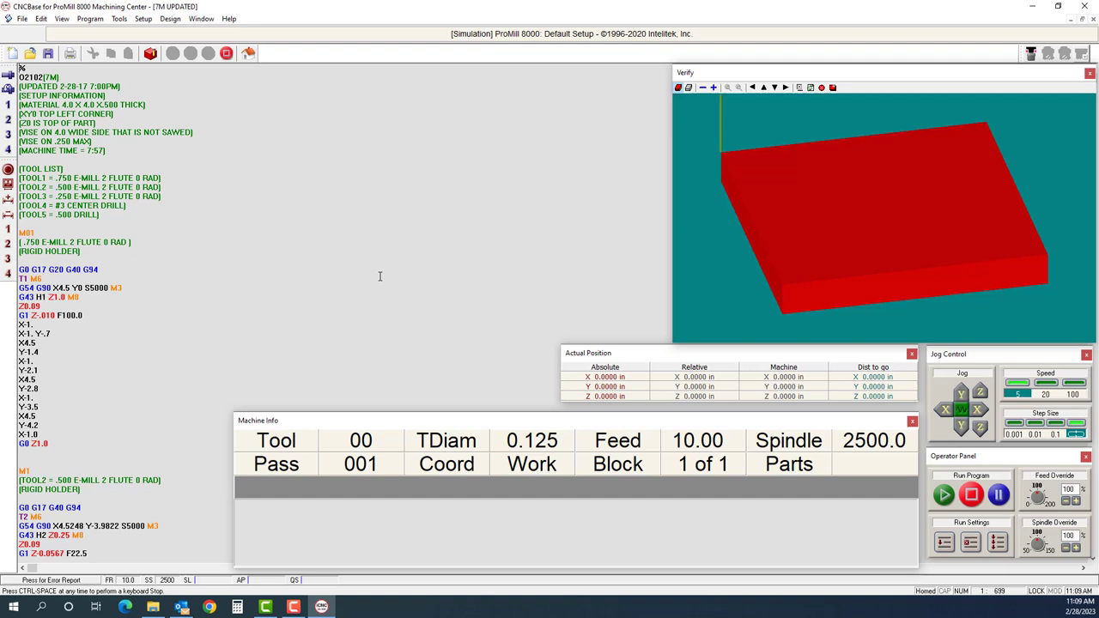
pyautogui.click(764, 87)
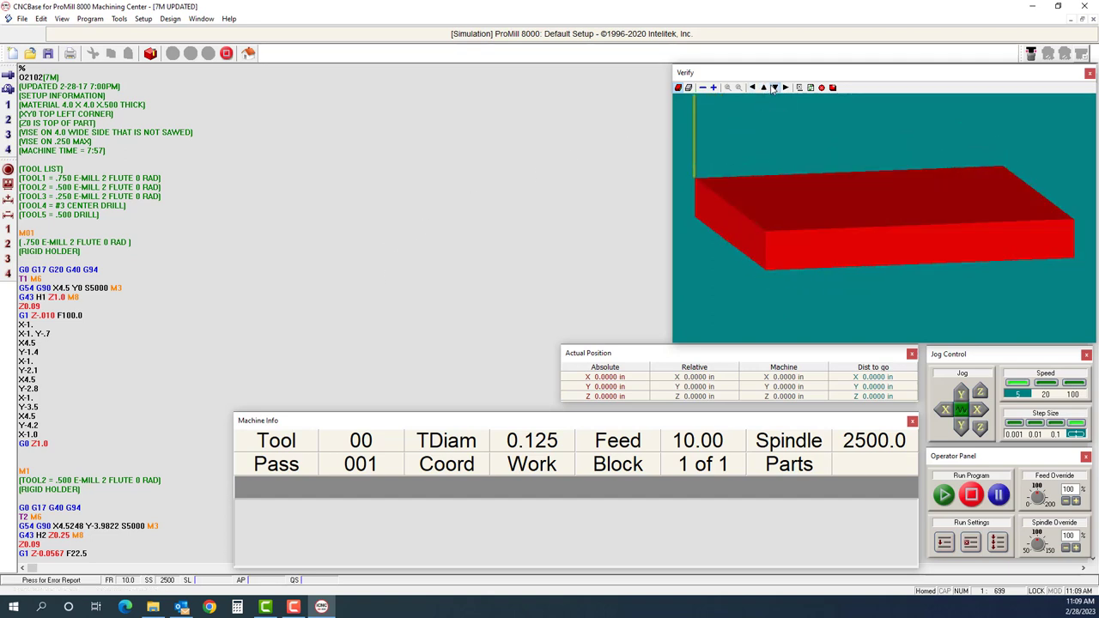
pyautogui.click(773, 87)
pyautogui.click(764, 87)
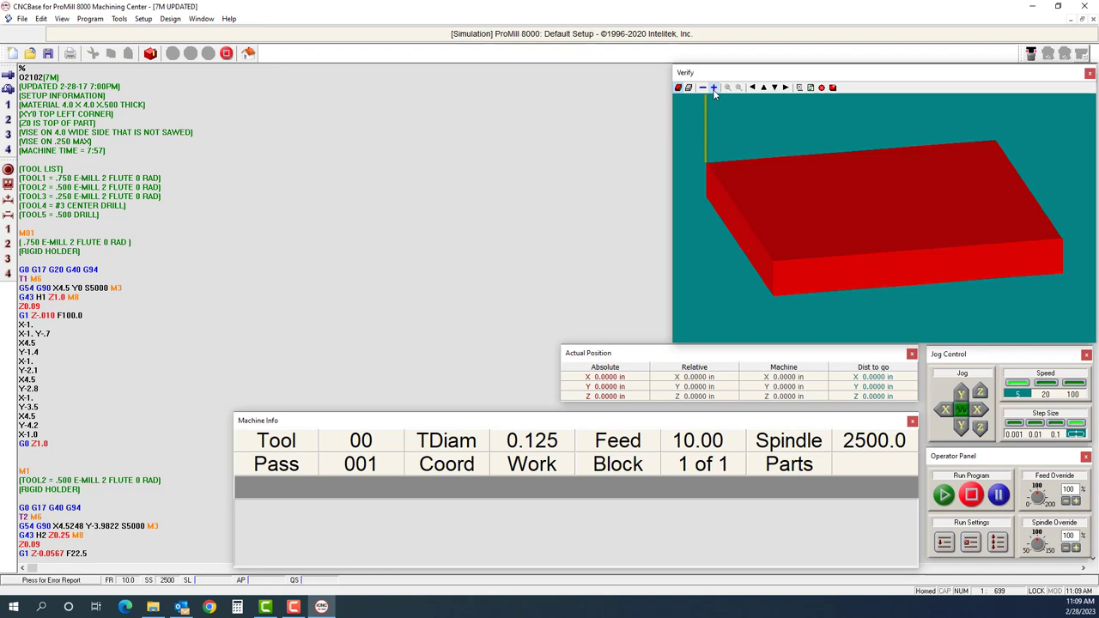
pyautogui.click(773, 87)
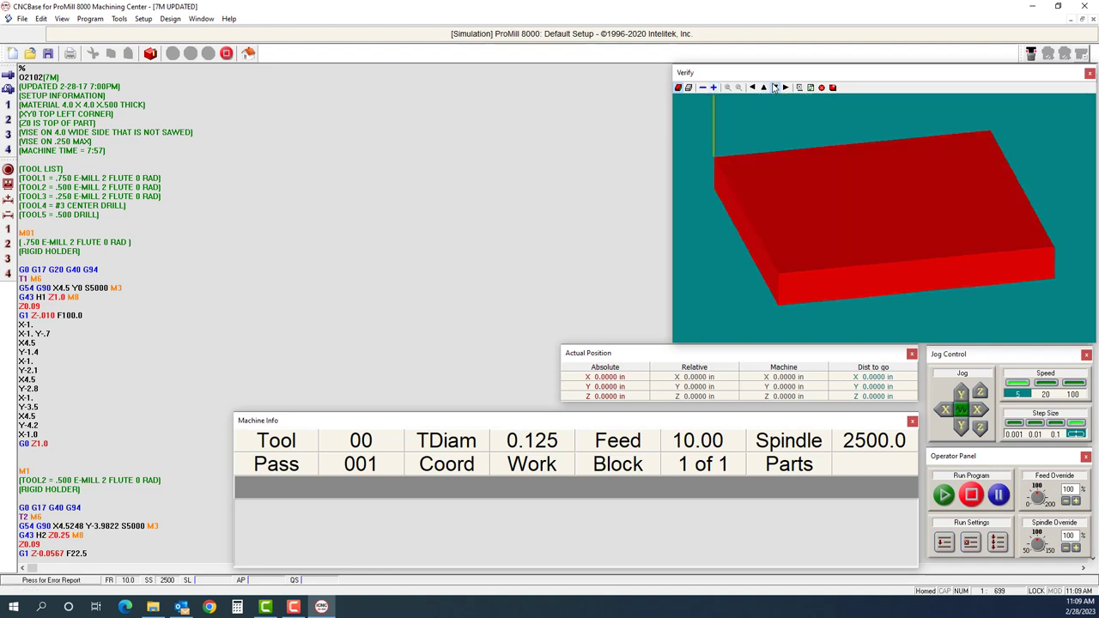
pyautogui.click(774, 87)
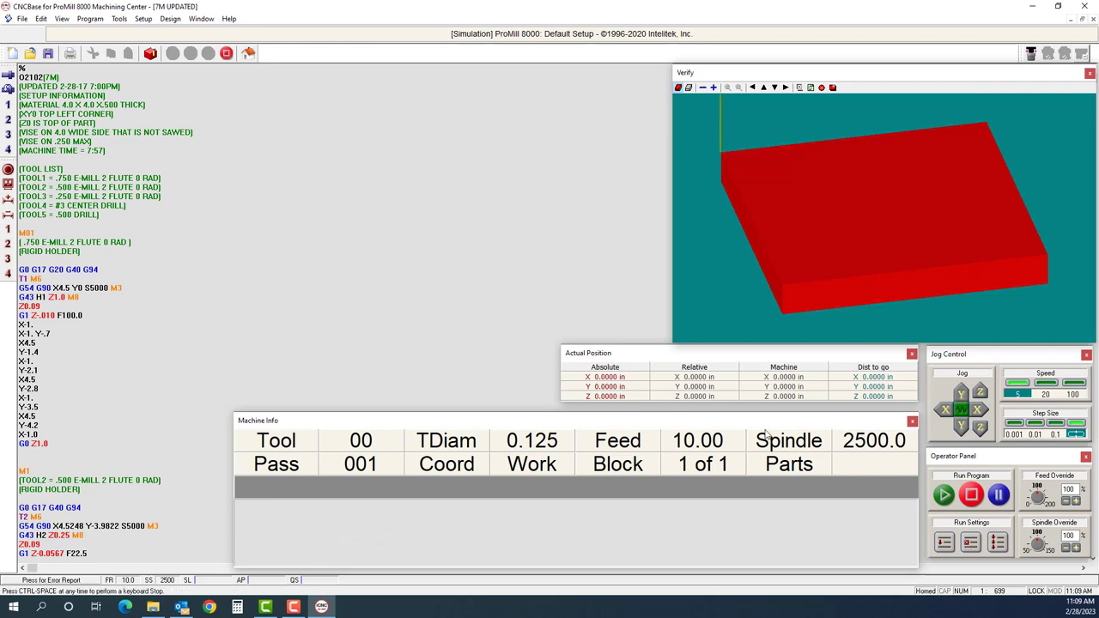
# Step: Turn on Optional Stop in the Operator Panel Run Settings, leaving Single Step off
pyautogui.click(968, 544)
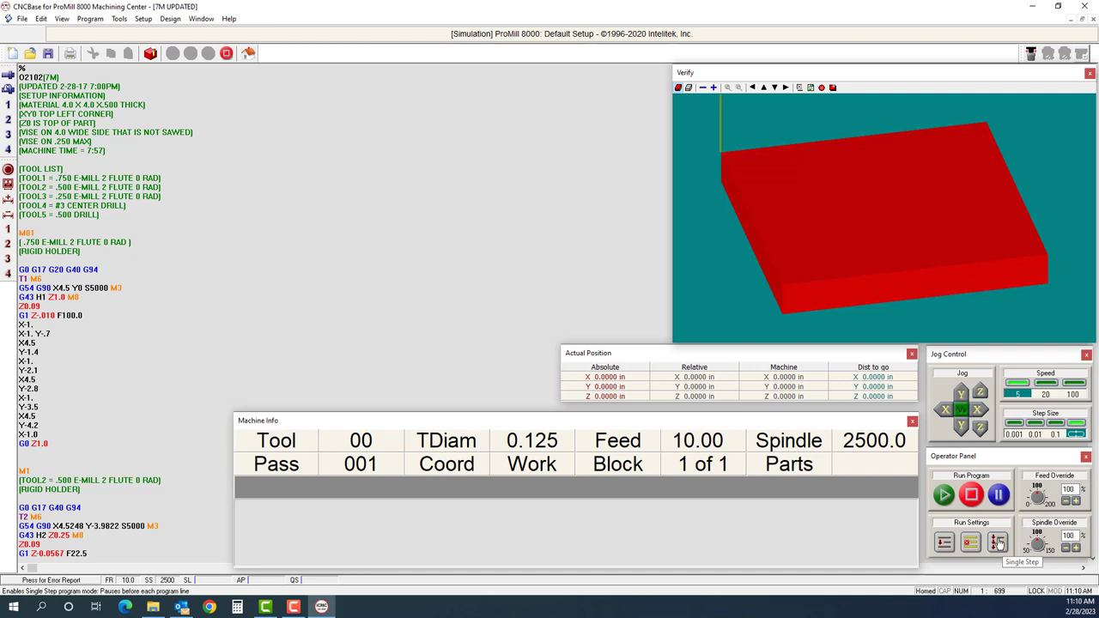
pyautogui.click(999, 543)
pyautogui.click(998, 542)
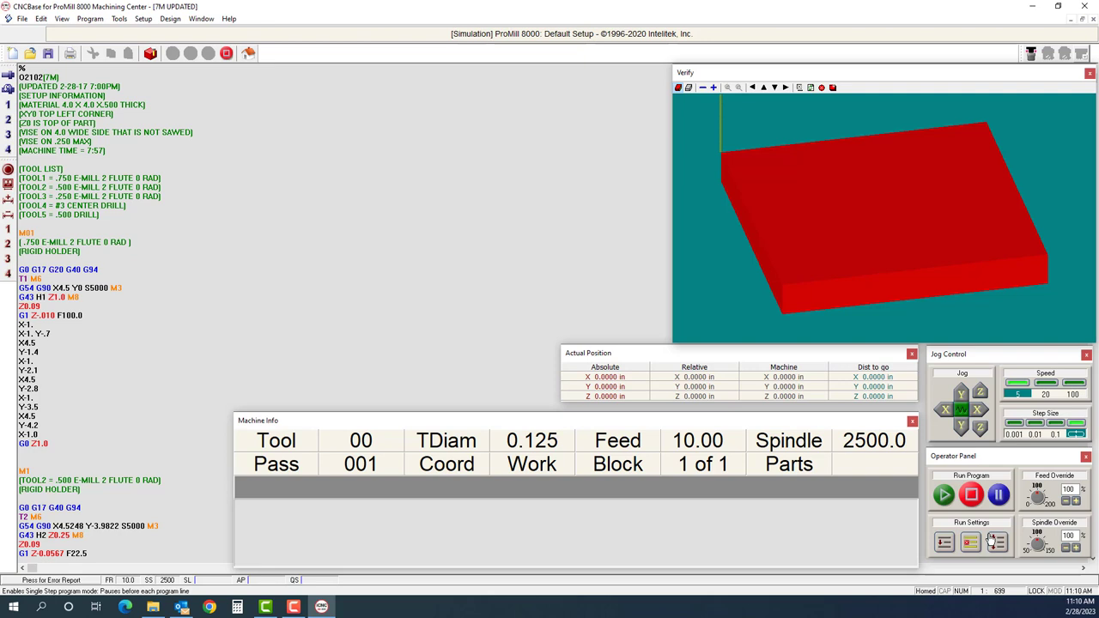
# Step: Open the Verify Program dialog for 7M UPDATED, set to start at line 1
pyautogui.click(86, 19)
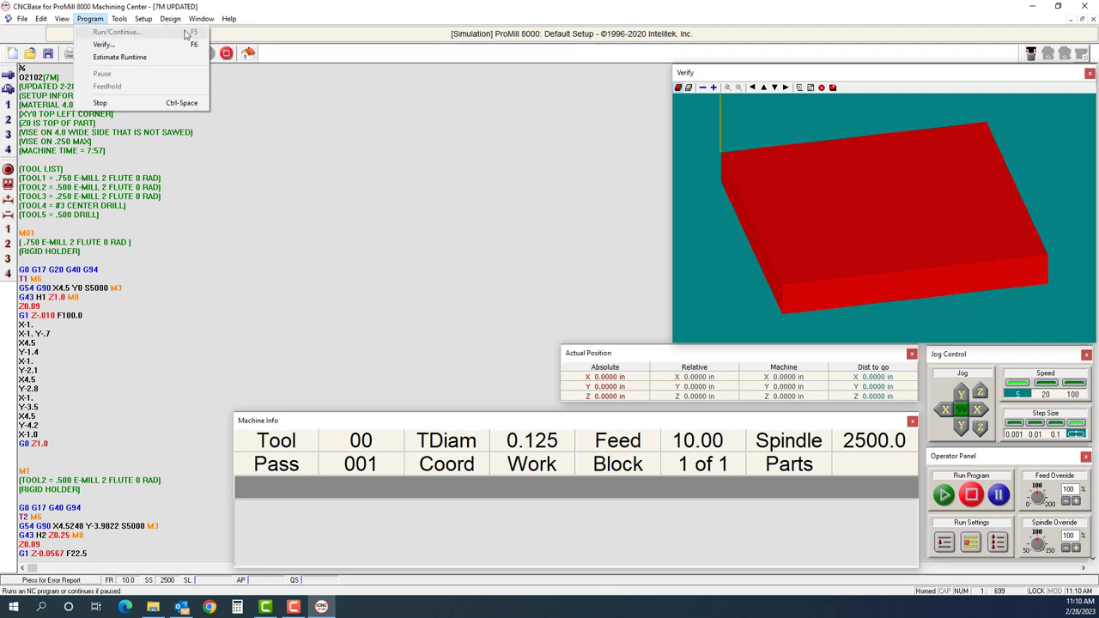
pyautogui.click(348, 197)
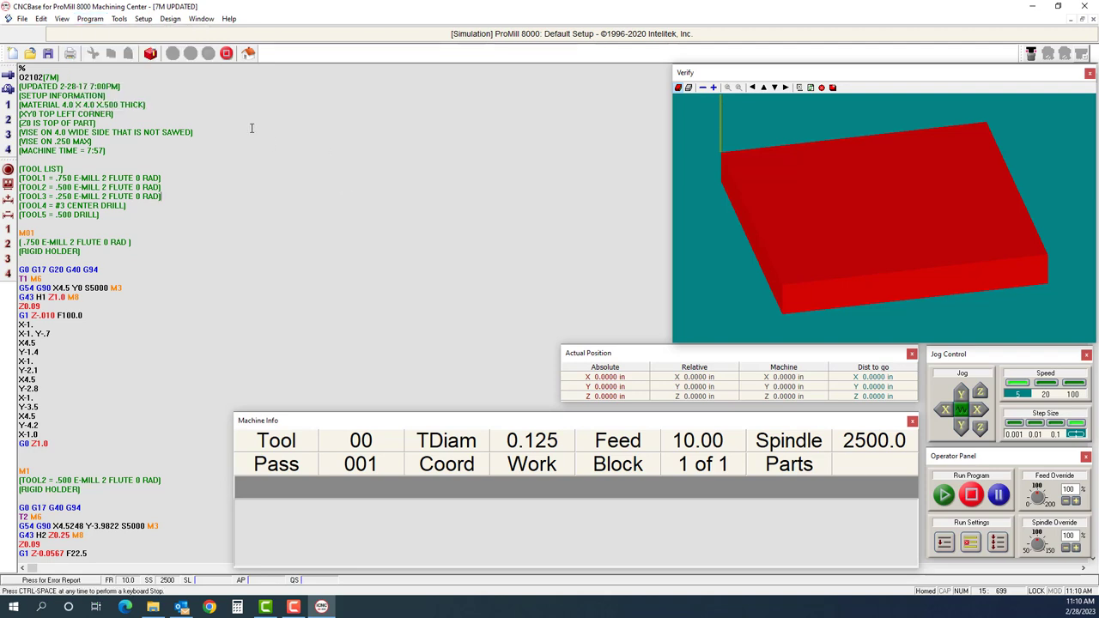
pyautogui.click(151, 54)
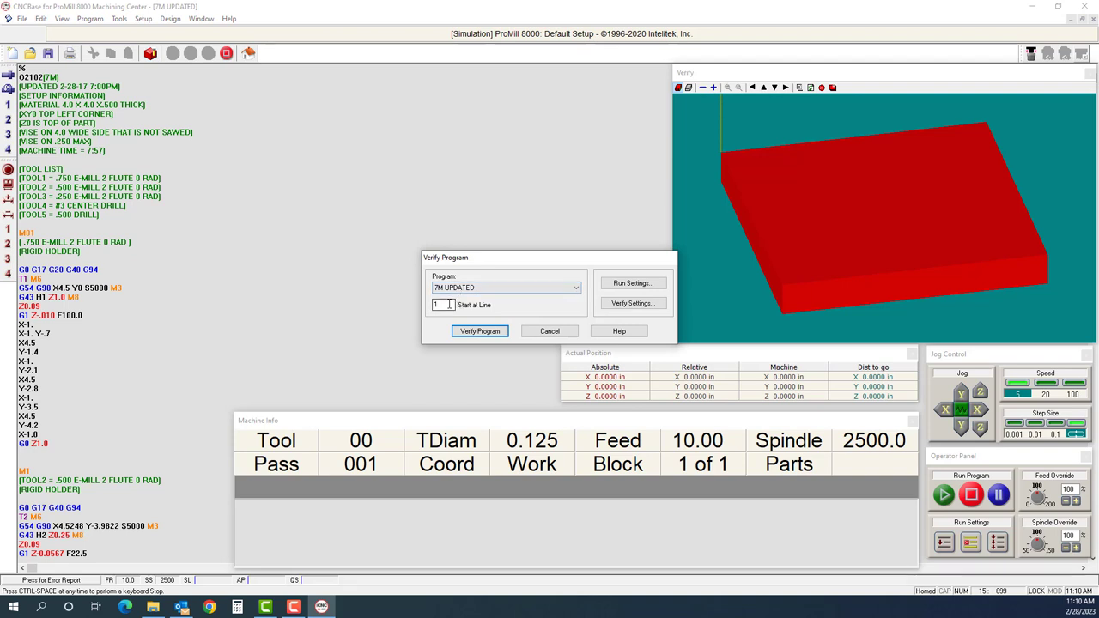
# Step: Run the 7M UPDATED verification past the optional stop, tool 1 facing and tool 2 pocket, adjusting speed
pyautogui.click(486, 333)
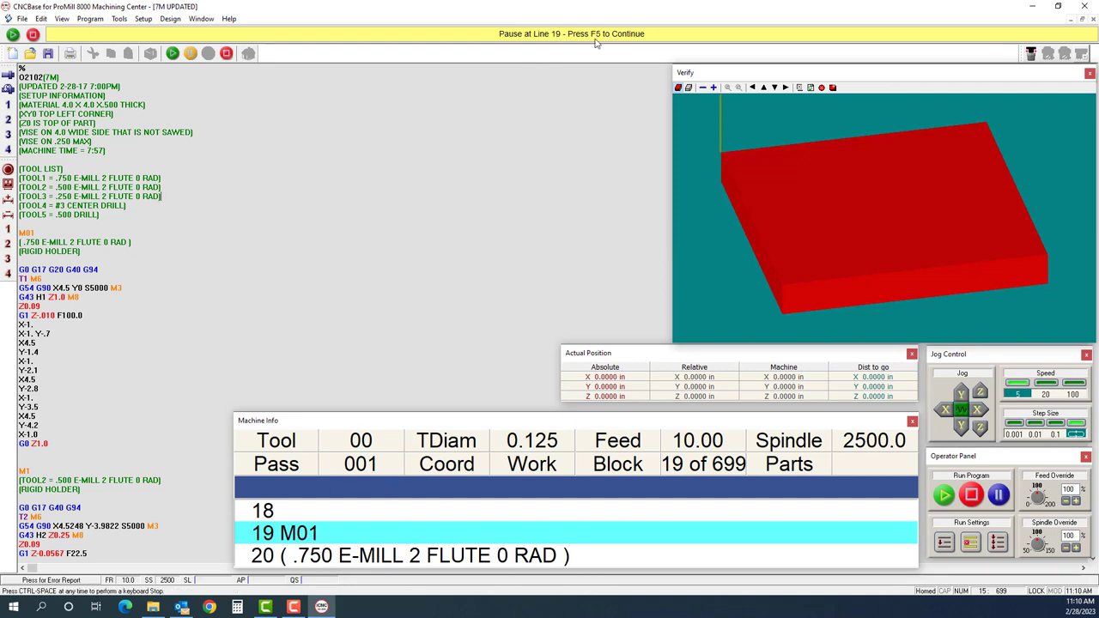
pyautogui.press('F5')
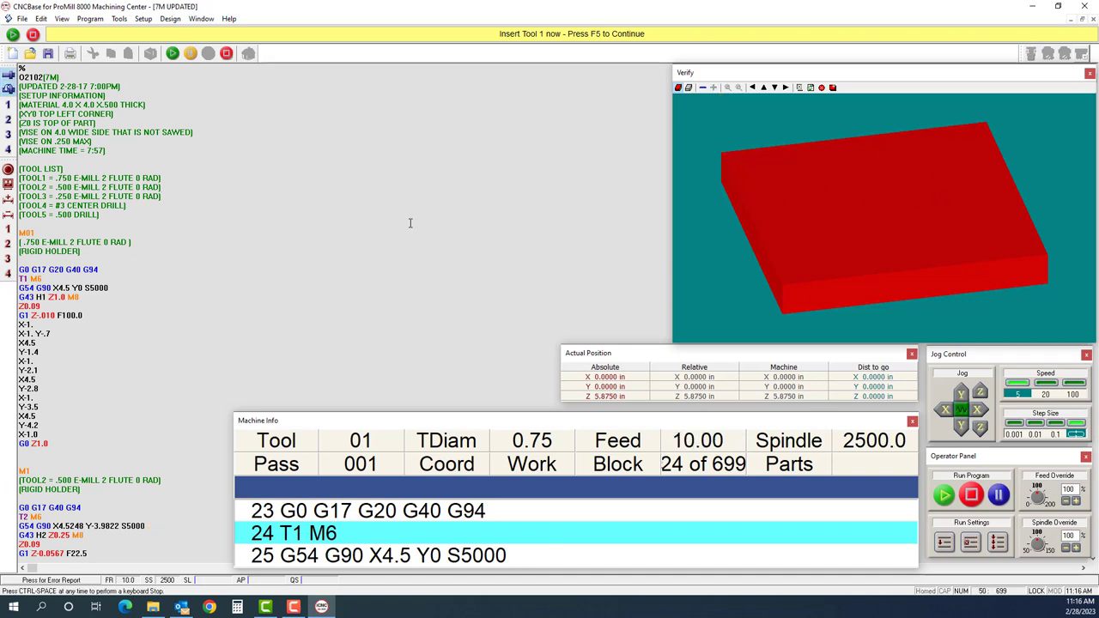
pyautogui.press('F5')
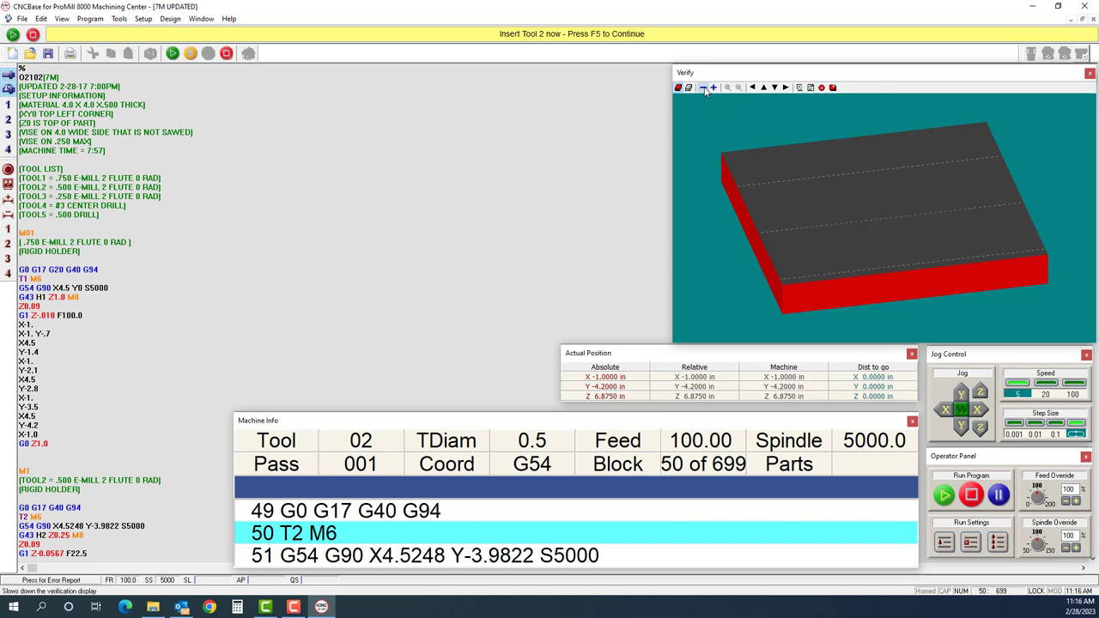
pyautogui.press('F5')
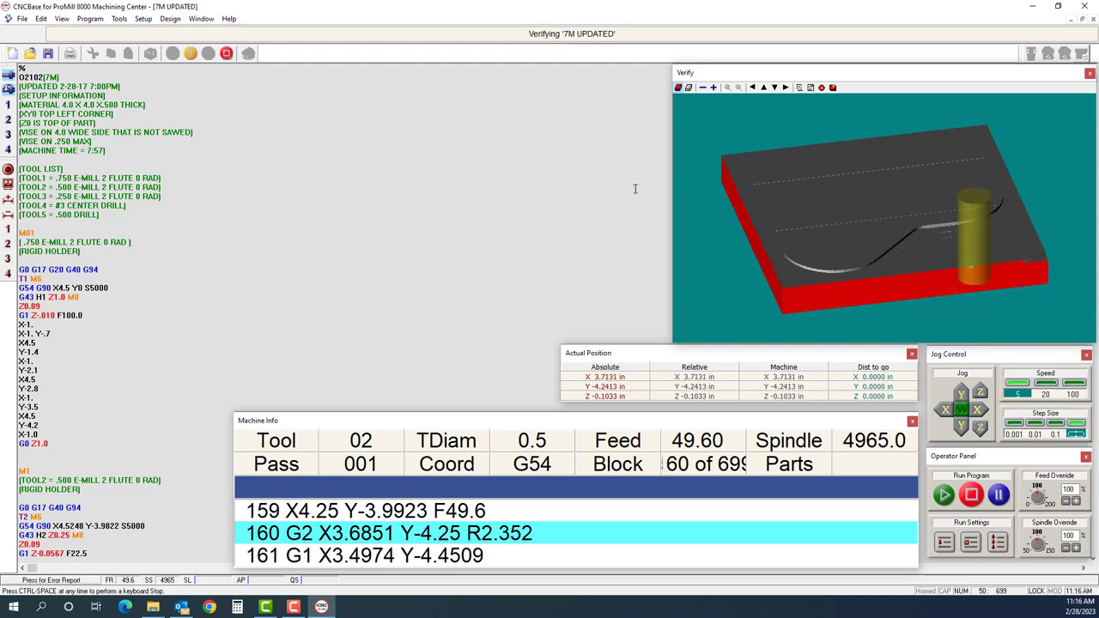
pyautogui.click(714, 89)
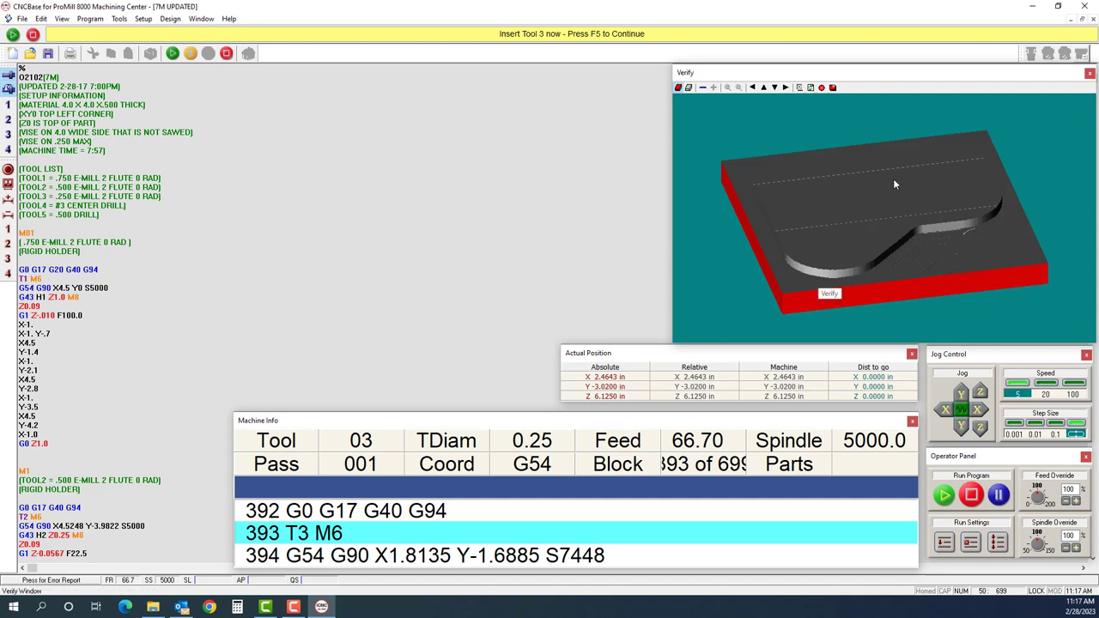
pyautogui.click(703, 88)
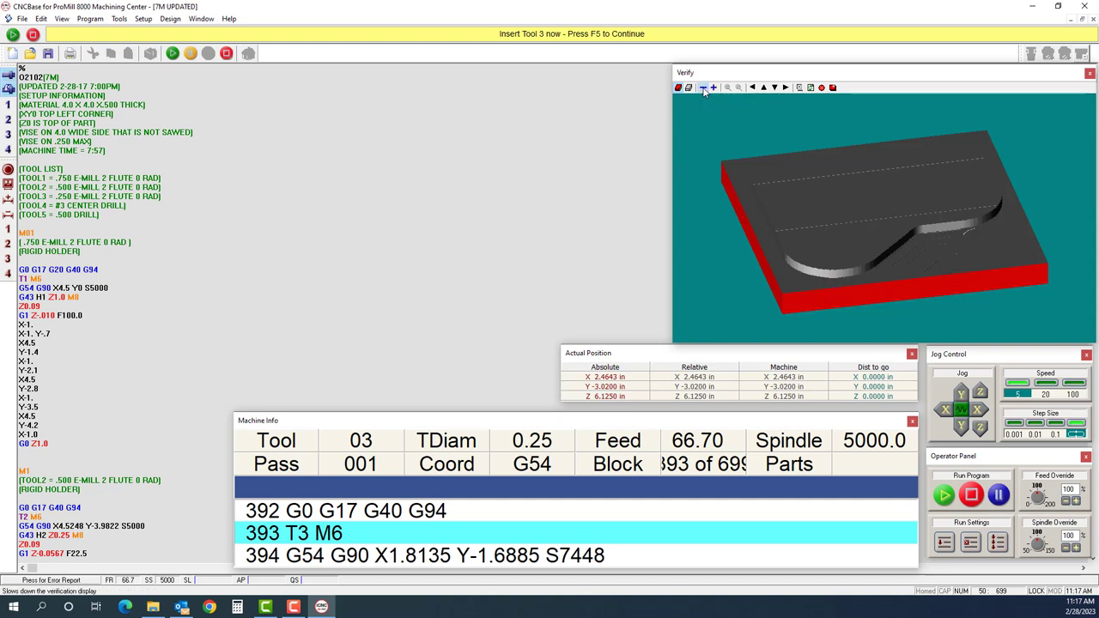
# Step: Reset the stock, then continue through the tool 3, 4 and 5 prompts at higher speed
pyautogui.click(832, 88)
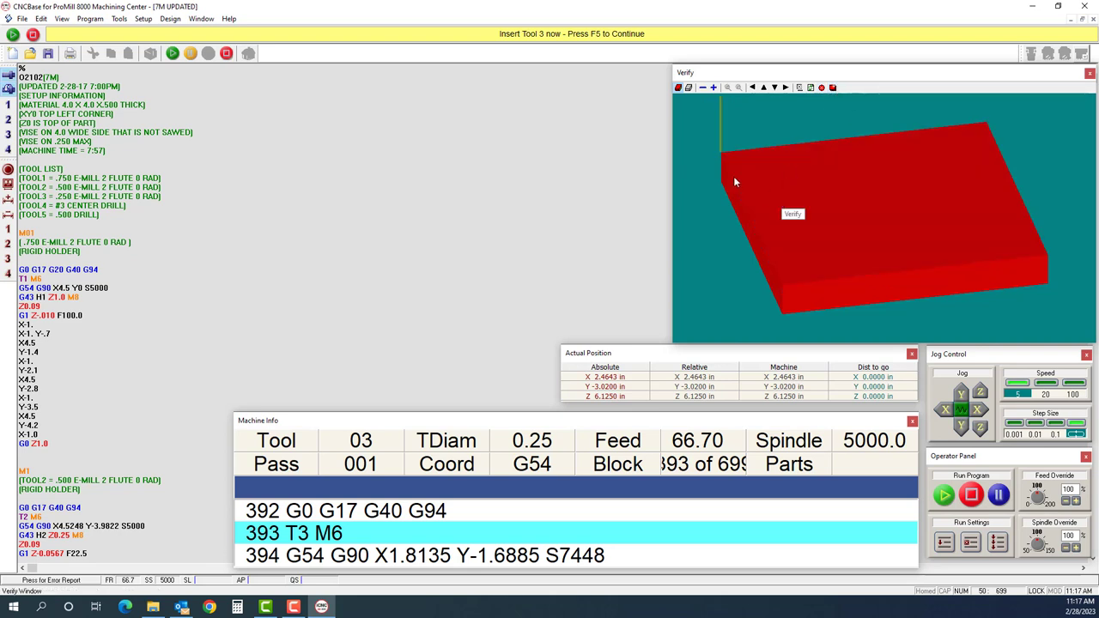
pyautogui.press('F5')
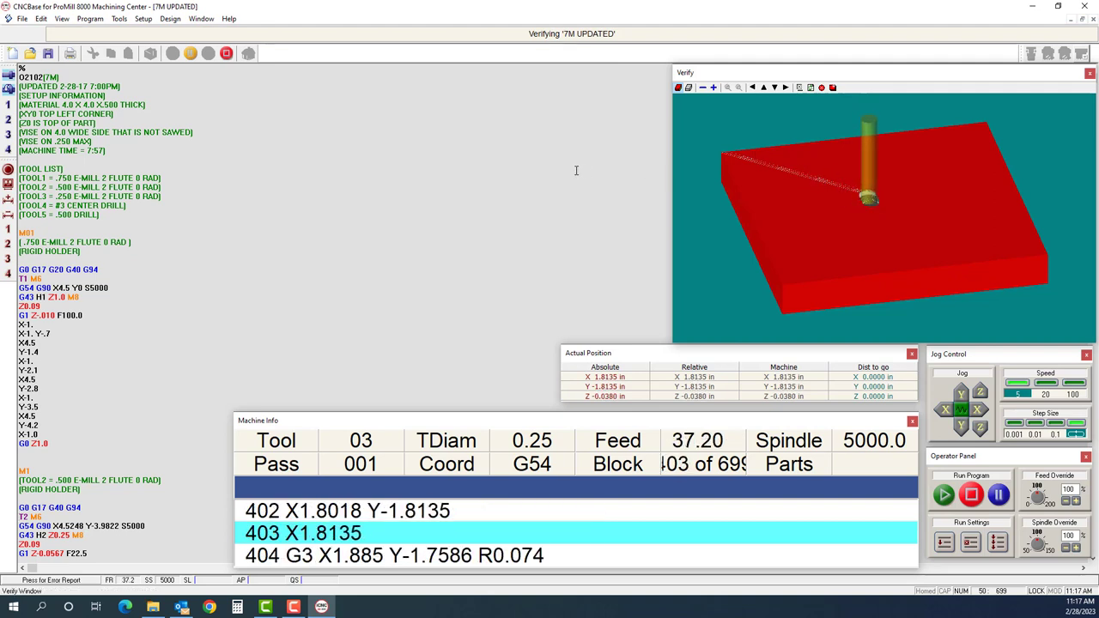
pyautogui.click(713, 88)
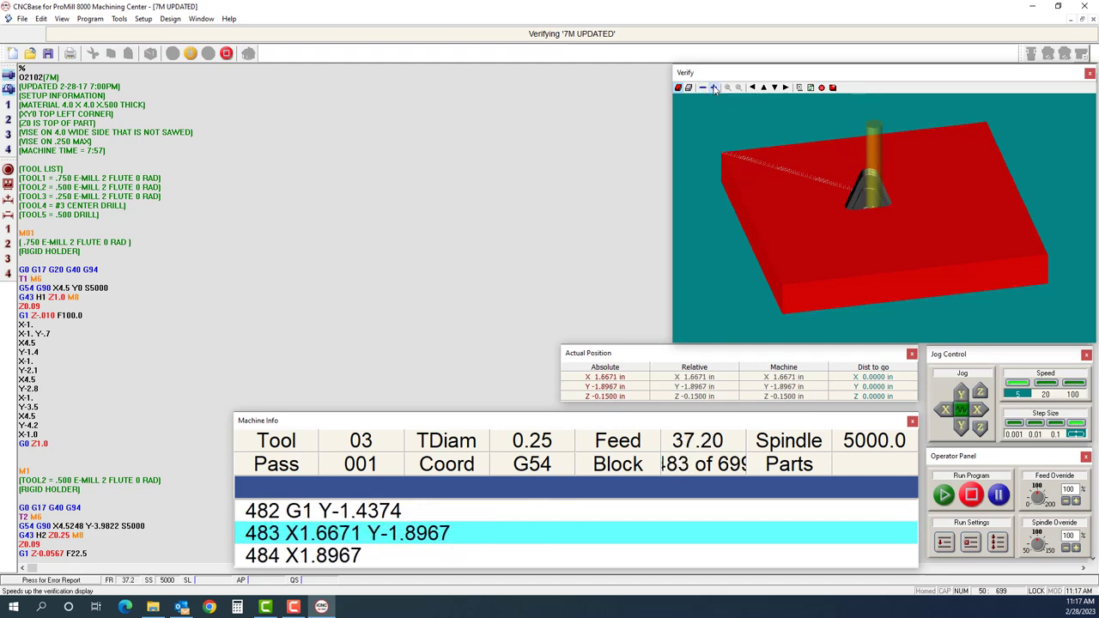
pyautogui.click(713, 88)
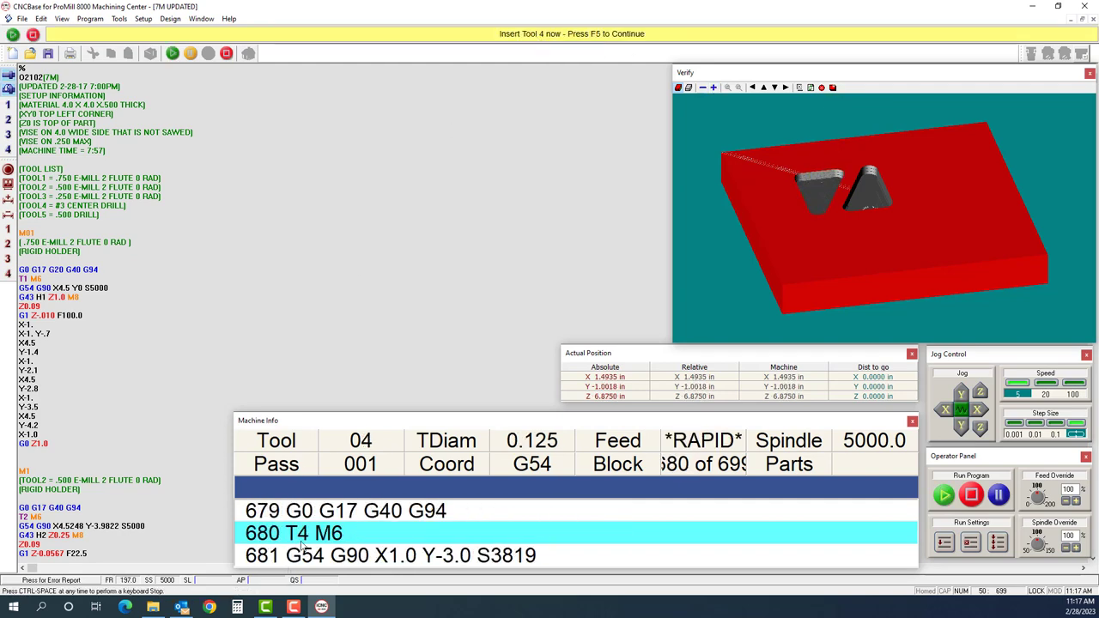
pyautogui.press('F5')
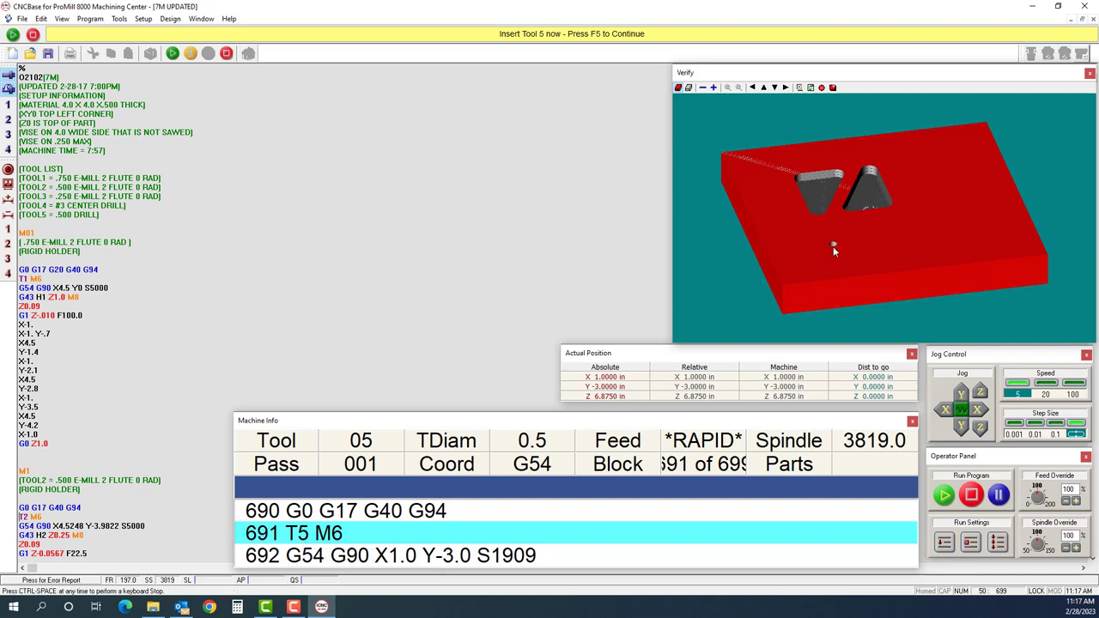
pyautogui.press('F5')
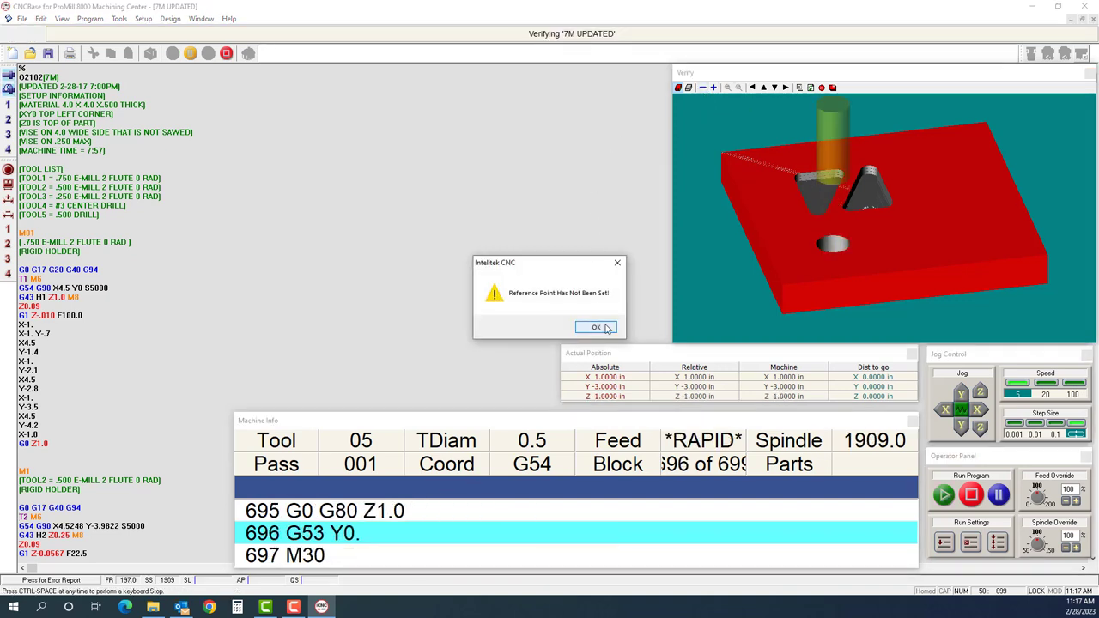
# Step: Clear the reference point warning, reset the stock, and re-verify from line 1 through all tool changes
pyautogui.click(595, 328)
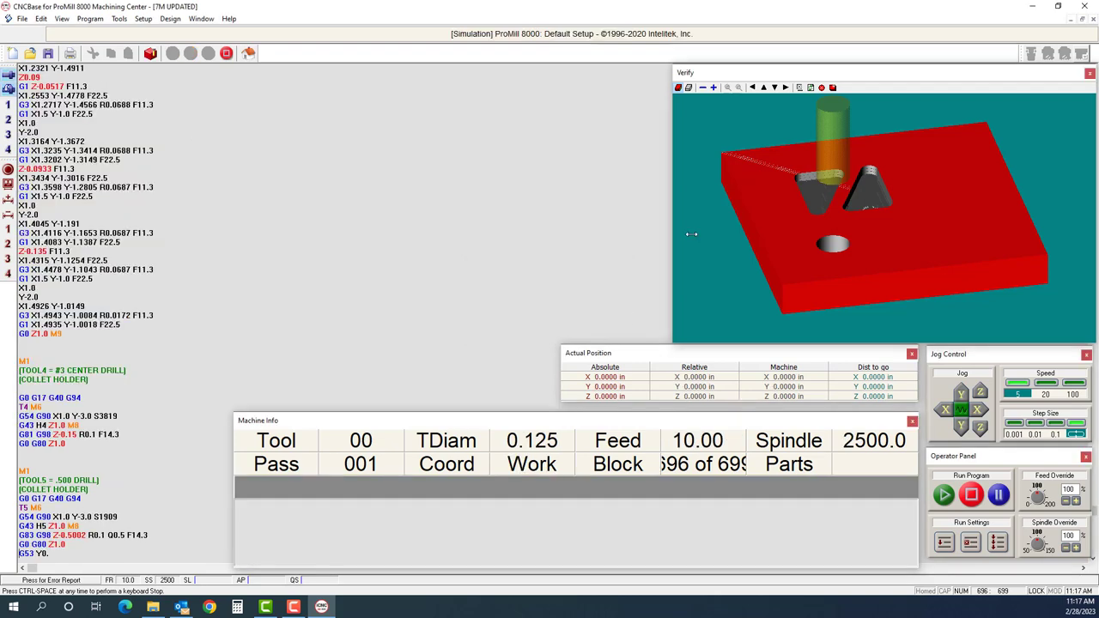
pyautogui.click(832, 86)
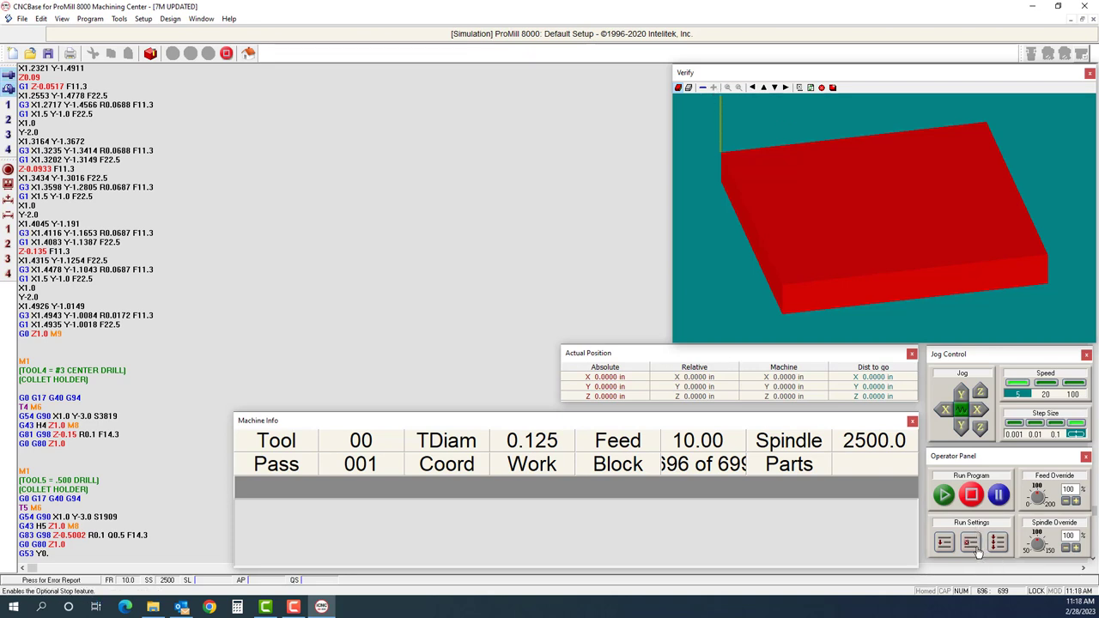
pyautogui.click(90, 18)
pyautogui.click(103, 32)
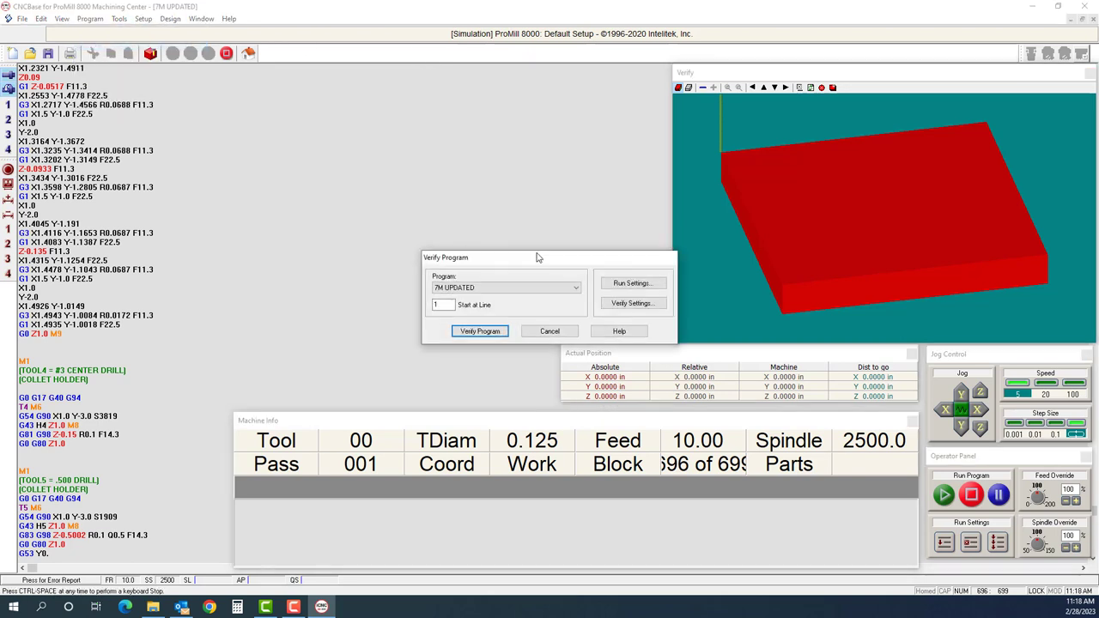
pyautogui.click(498, 330)
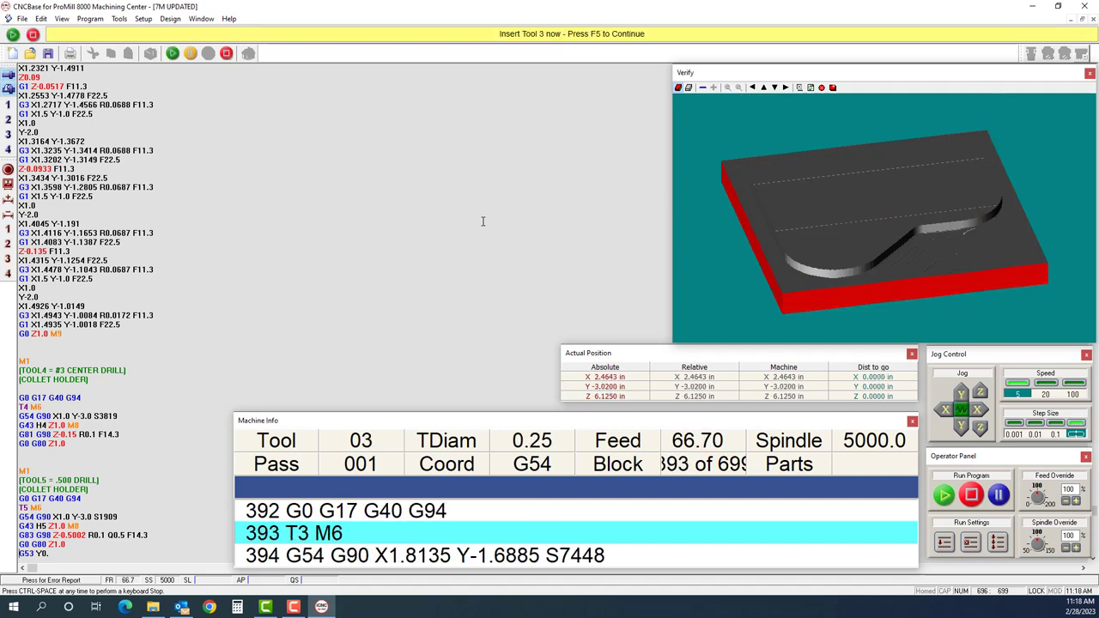
pyautogui.press('F5')
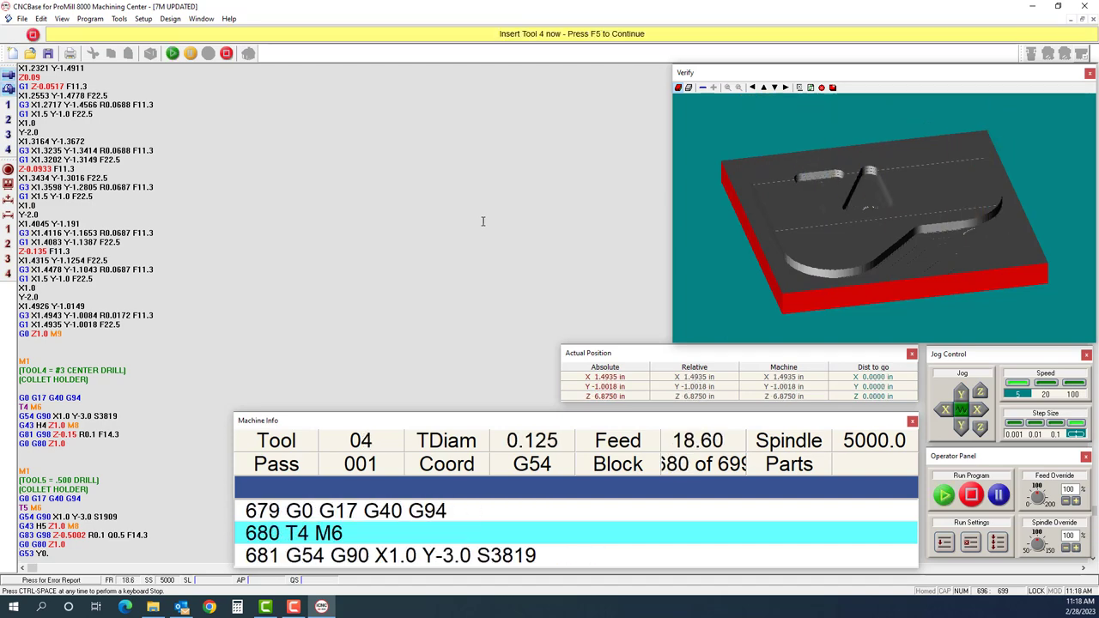
pyautogui.press('F5')
pyautogui.press('F5')
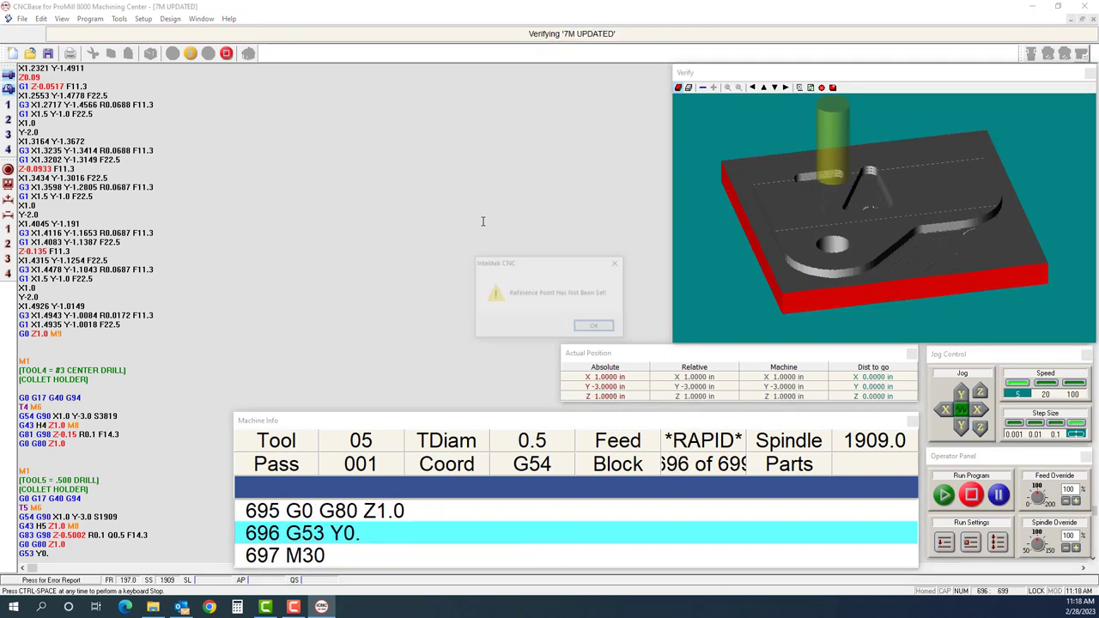
# Step: Dismiss the reference point warning, tilt the finished part down three steps, then back up two
pyautogui.click(593, 328)
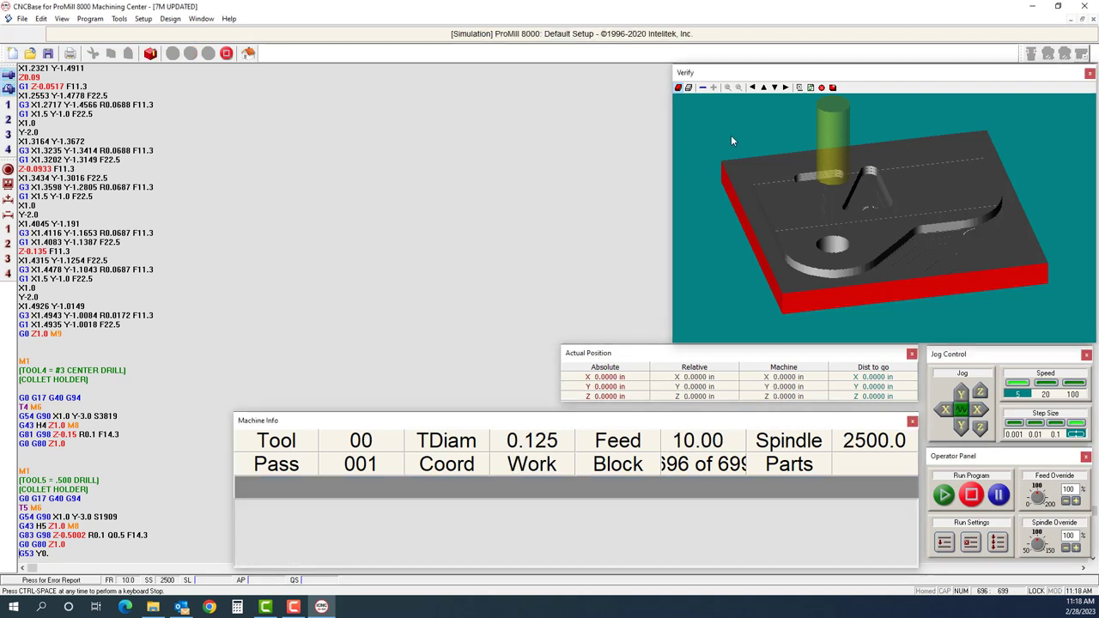
pyautogui.click(774, 88)
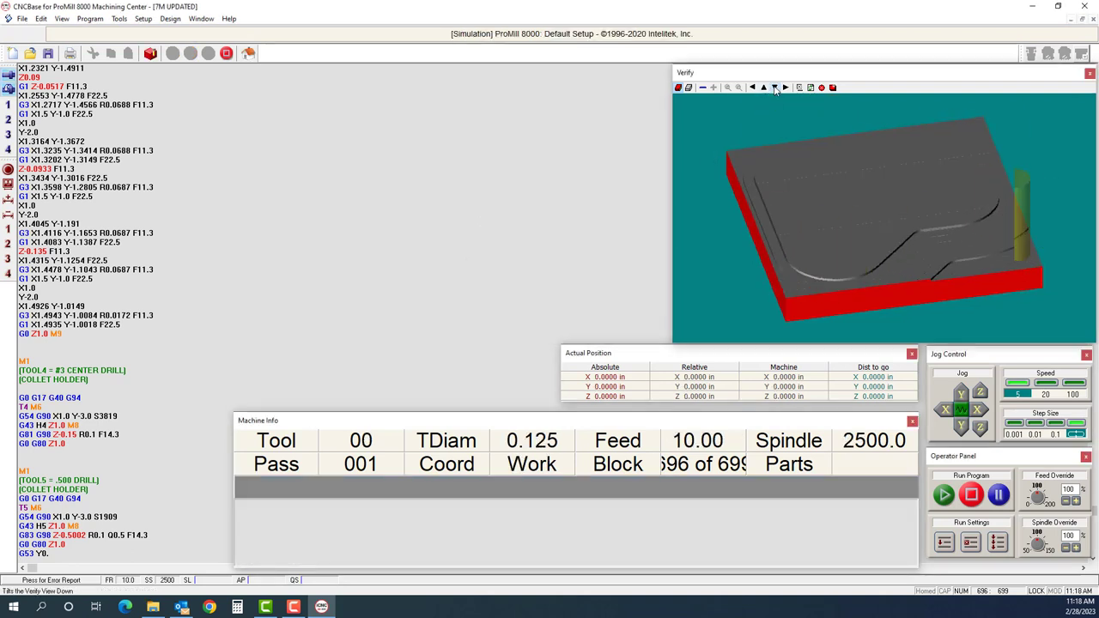
pyautogui.click(774, 88)
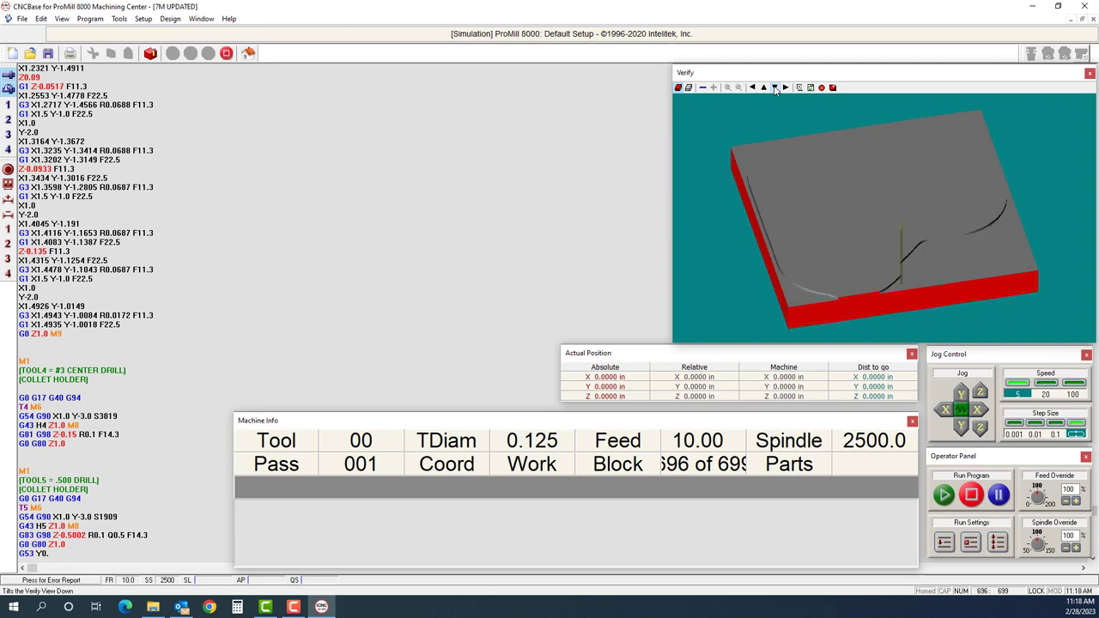
pyautogui.click(774, 88)
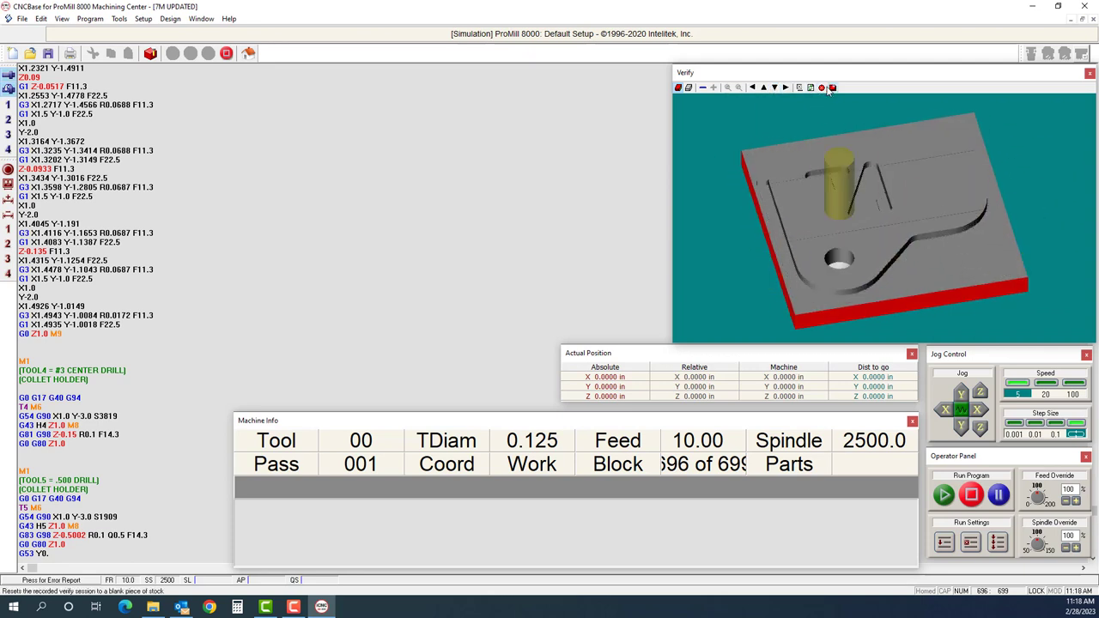
pyautogui.click(764, 89)
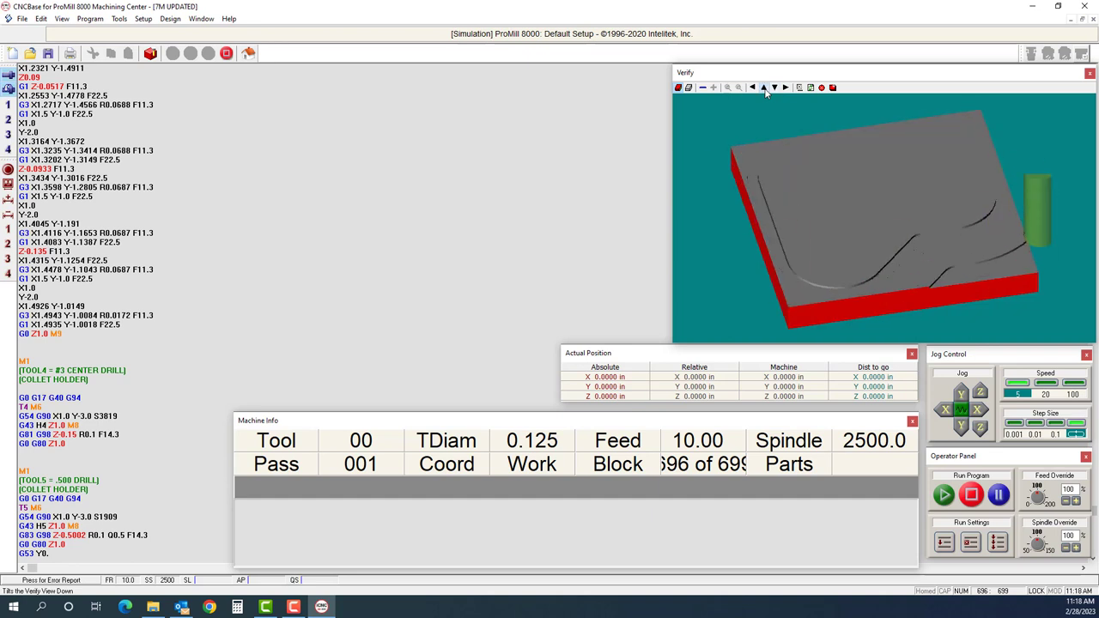
pyautogui.click(764, 89)
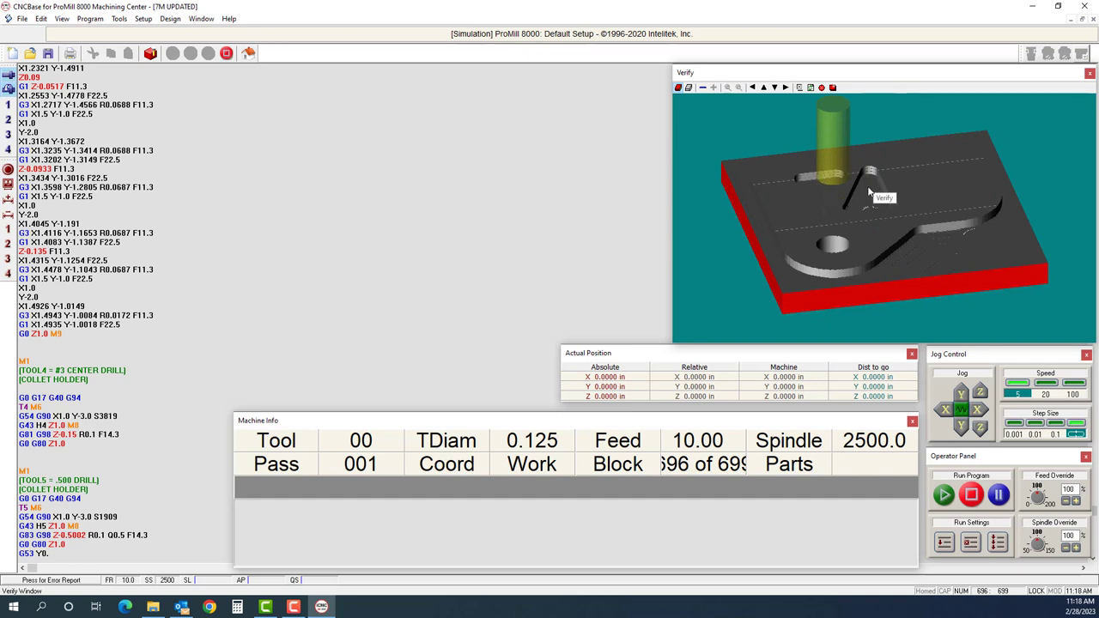
# Step: Reset the stock and verify from line 388, continuing through the tool 1, 3 and 5 prompts
pyautogui.click(824, 86)
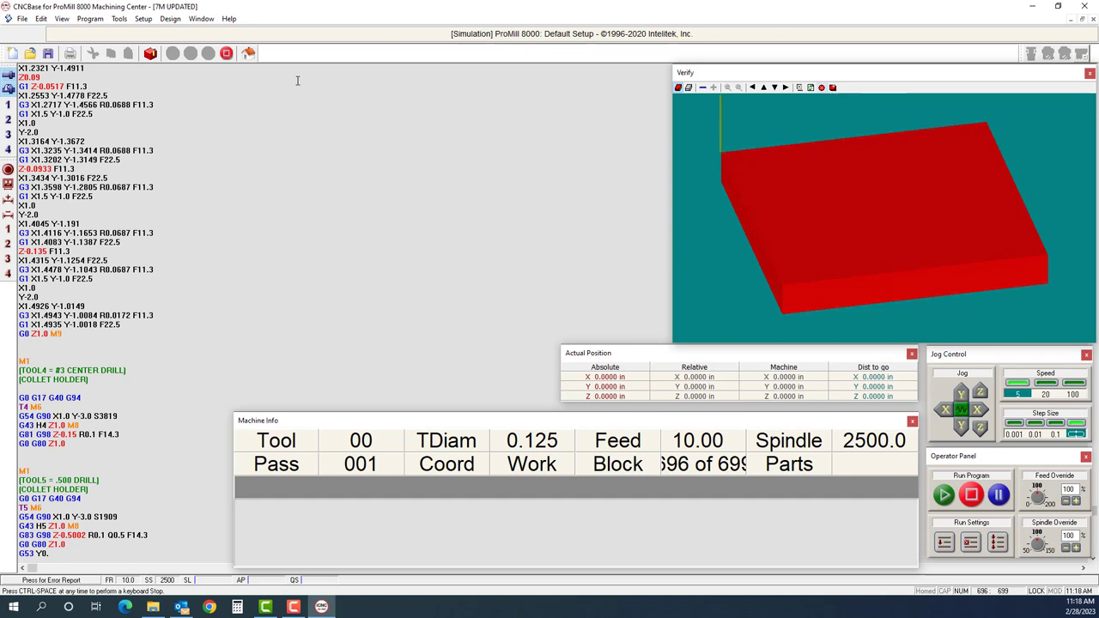
pyautogui.click(149, 53)
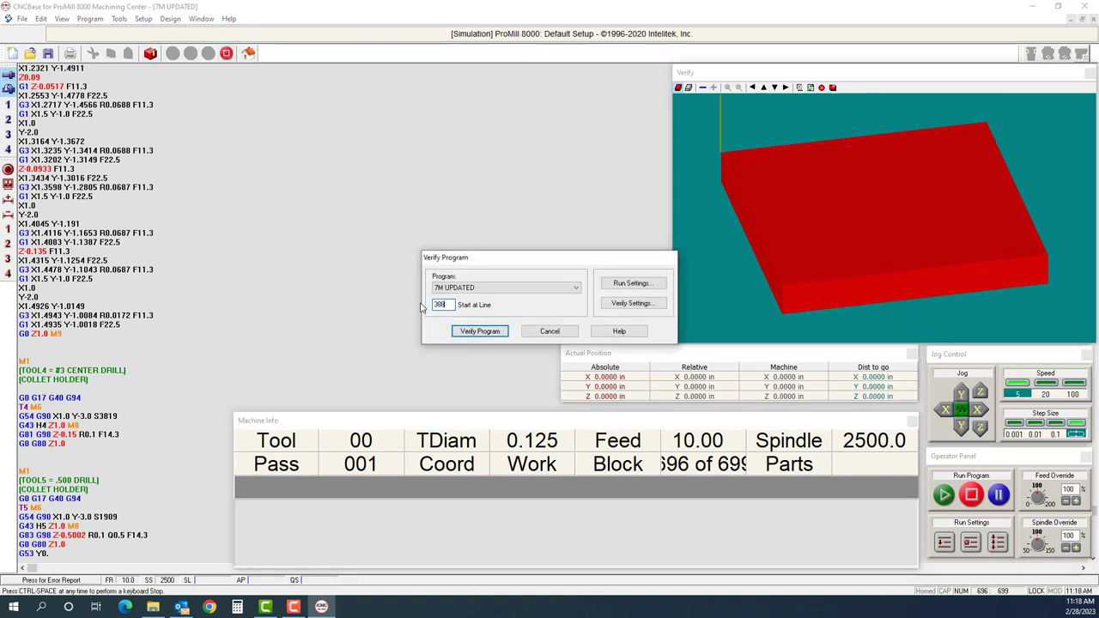
pyautogui.click(491, 335)
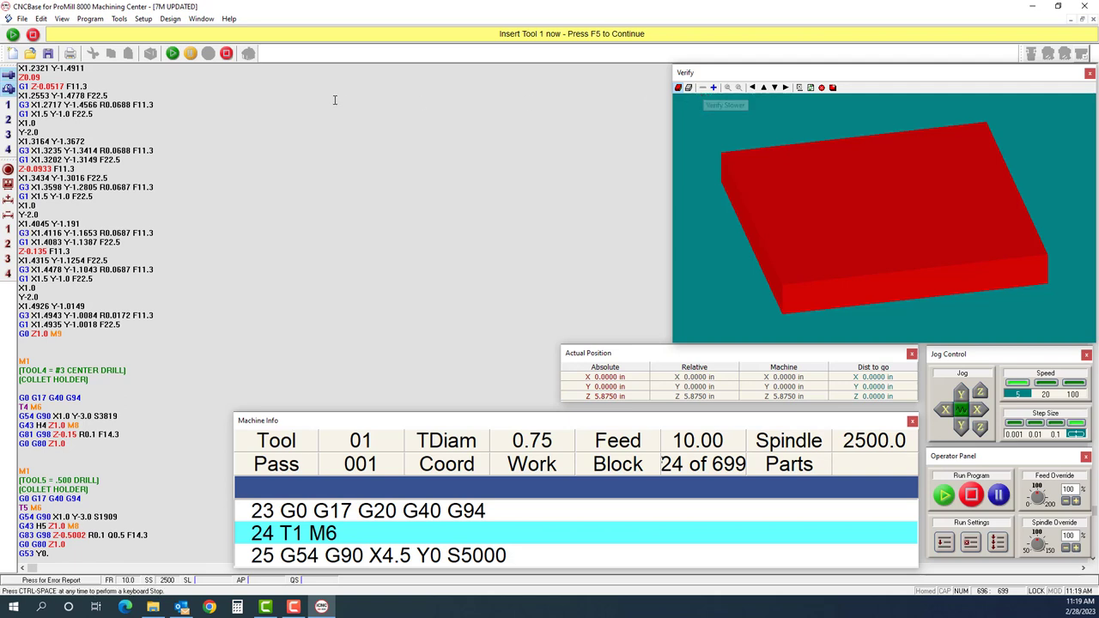
pyautogui.press('F5')
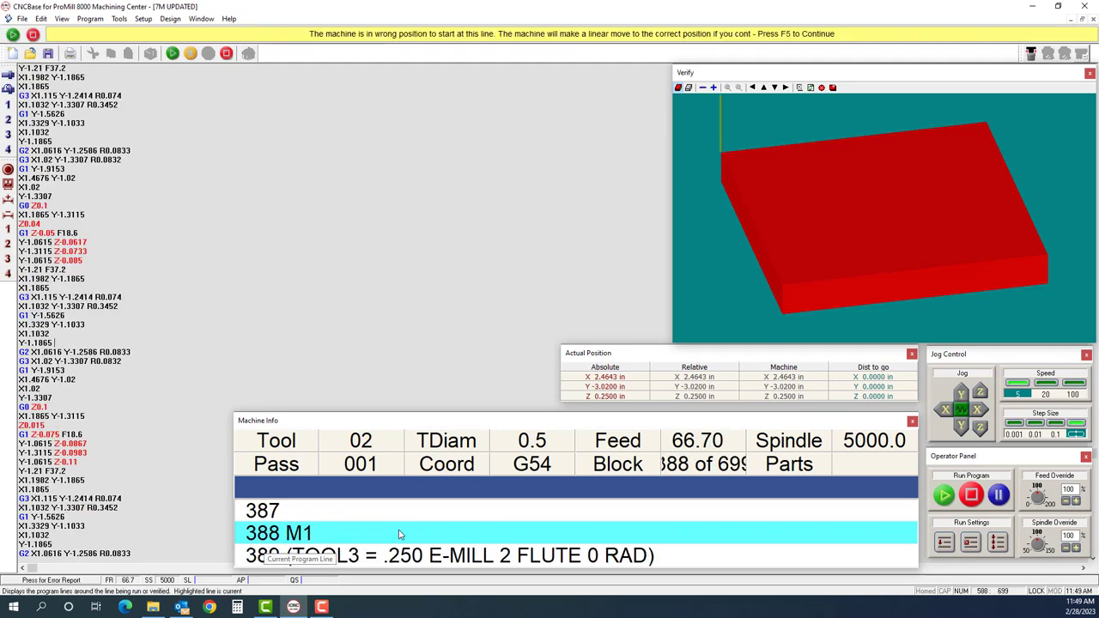
pyautogui.press('F5')
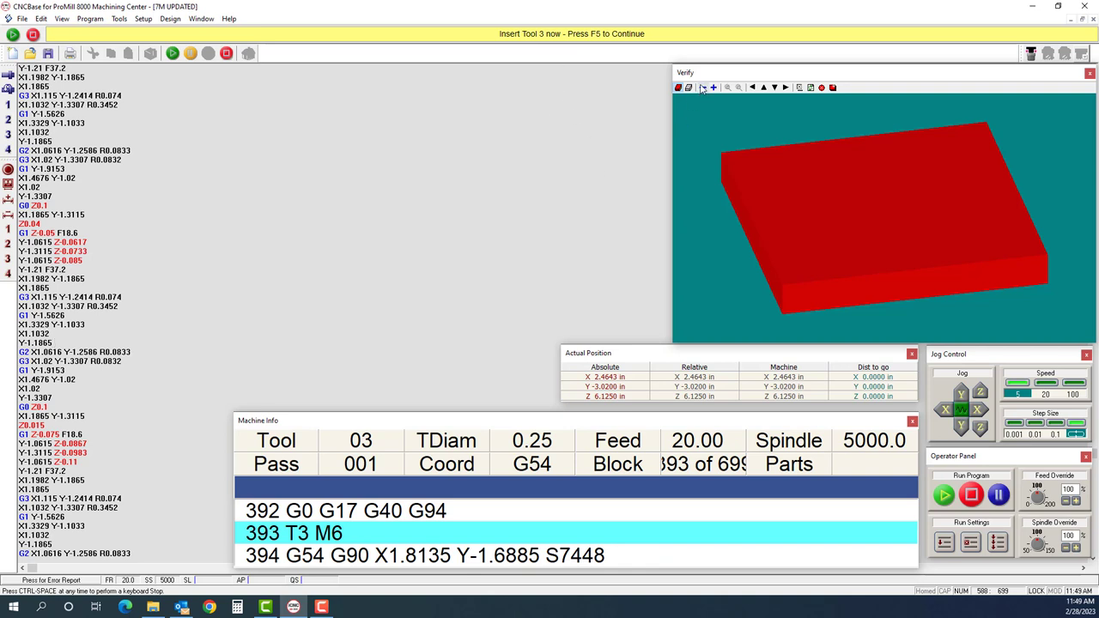
pyautogui.press('F5')
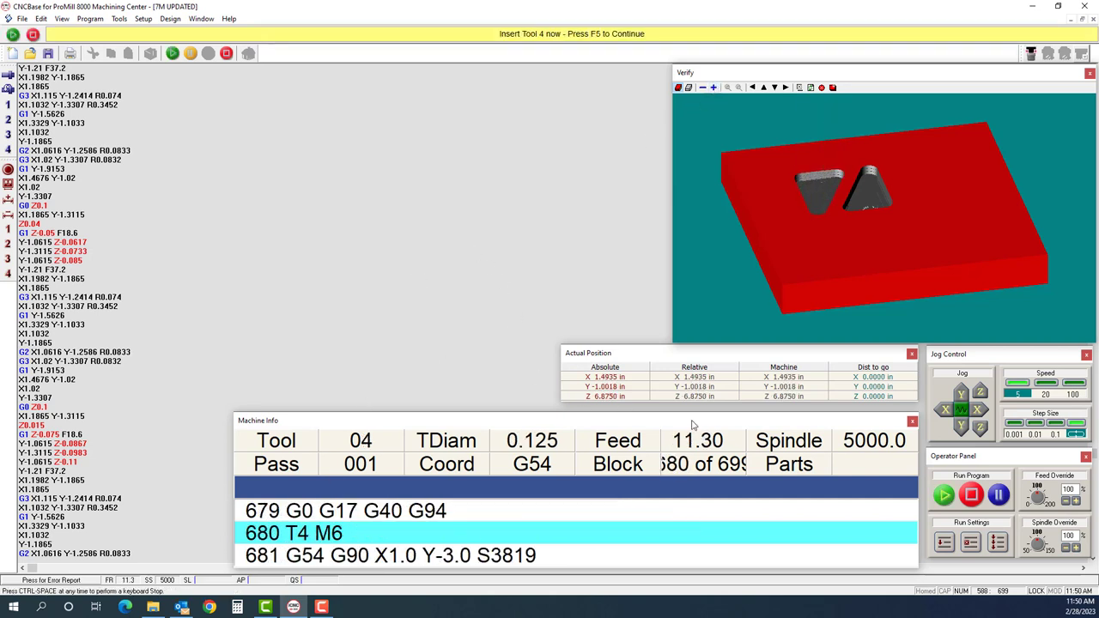
pyautogui.click(945, 497)
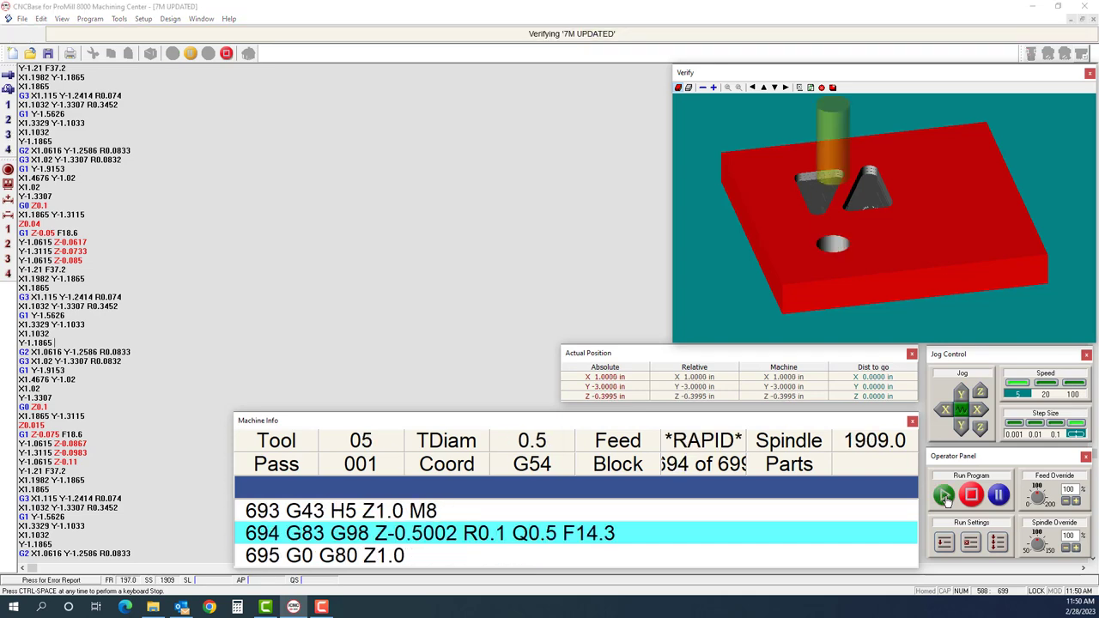
# Step: Dismiss the warning, return to the program top, and verify from line 1 so tool 1 faces the stock
pyautogui.click(596, 327)
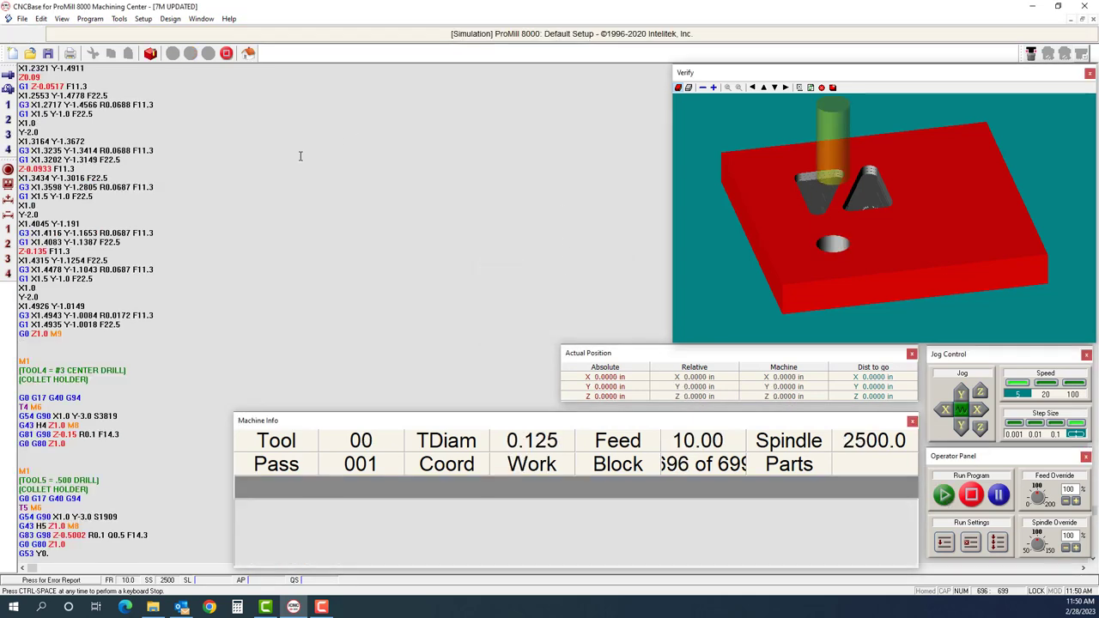
pyautogui.hotkey('ctrl', 'Home')
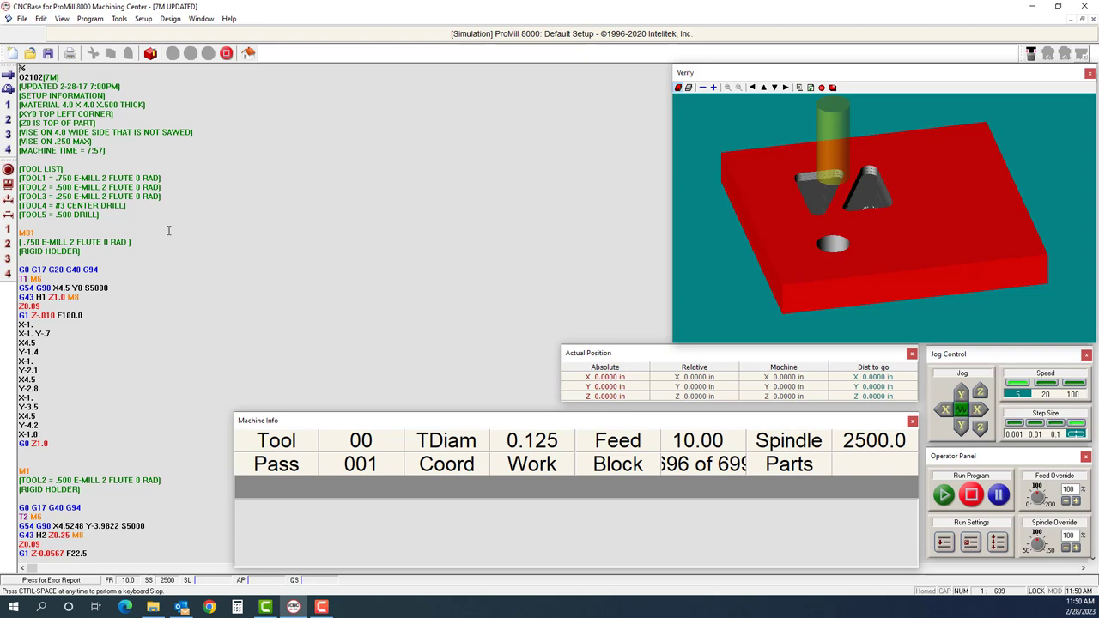
pyautogui.click(150, 53)
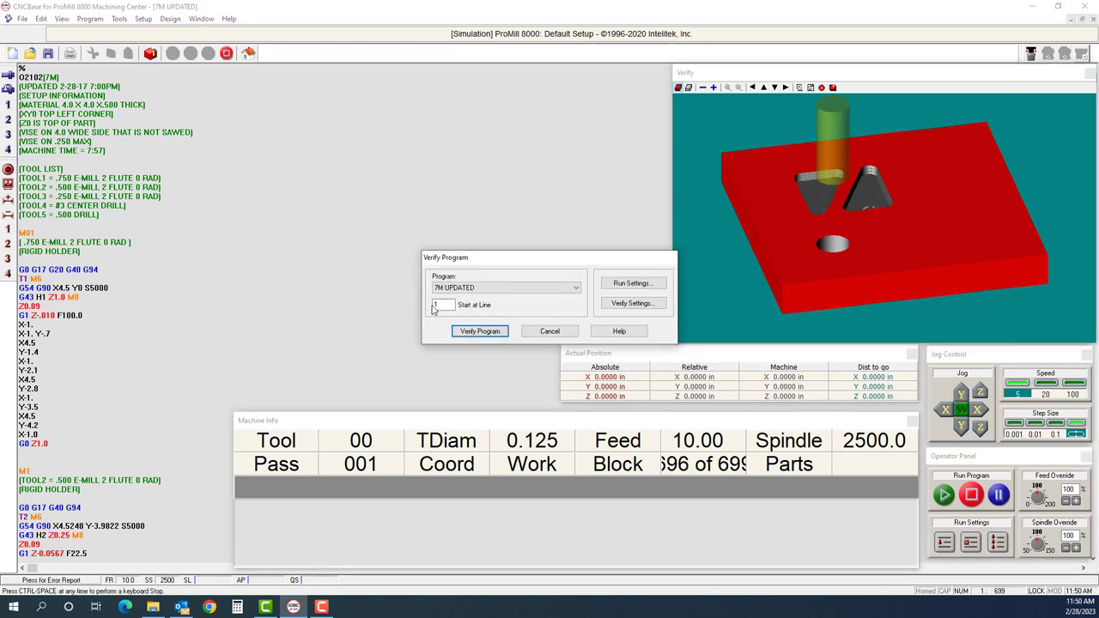
pyautogui.click(482, 329)
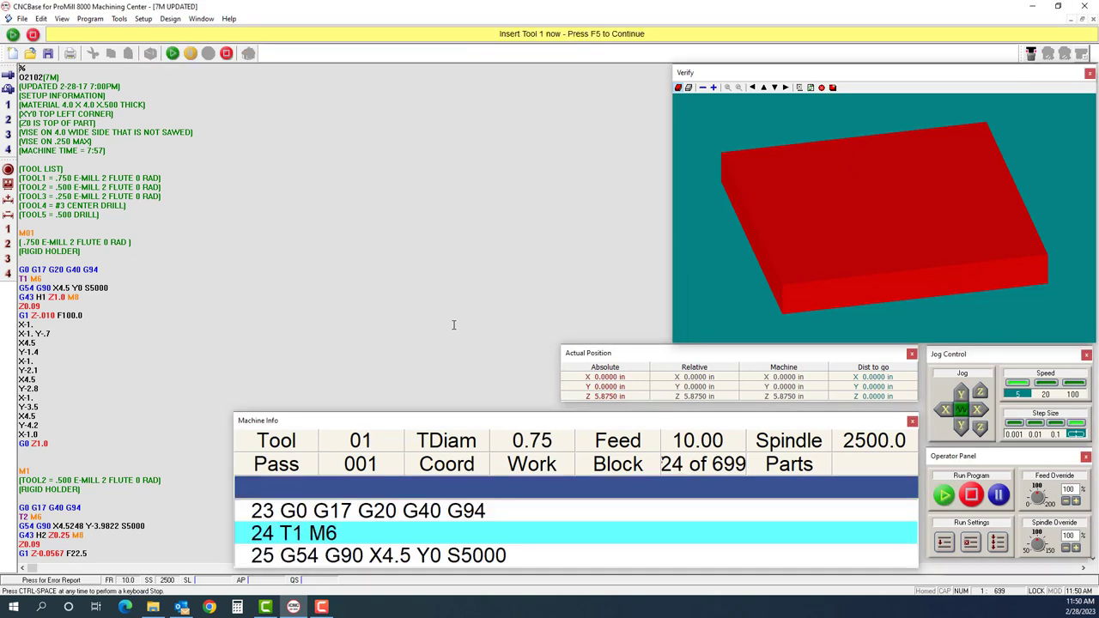
pyautogui.press('F5')
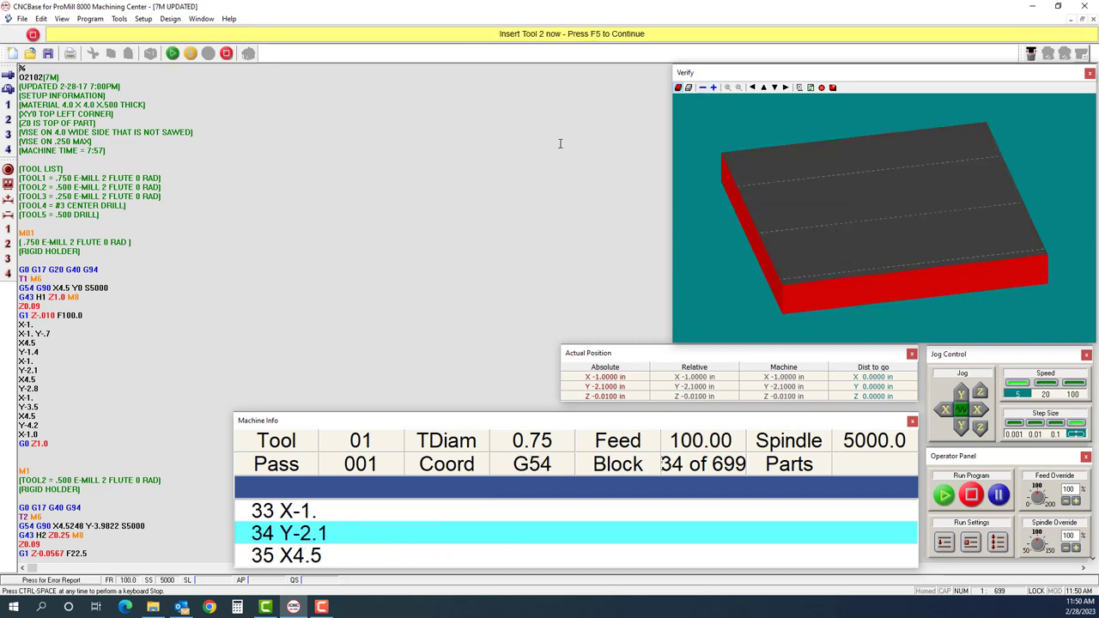